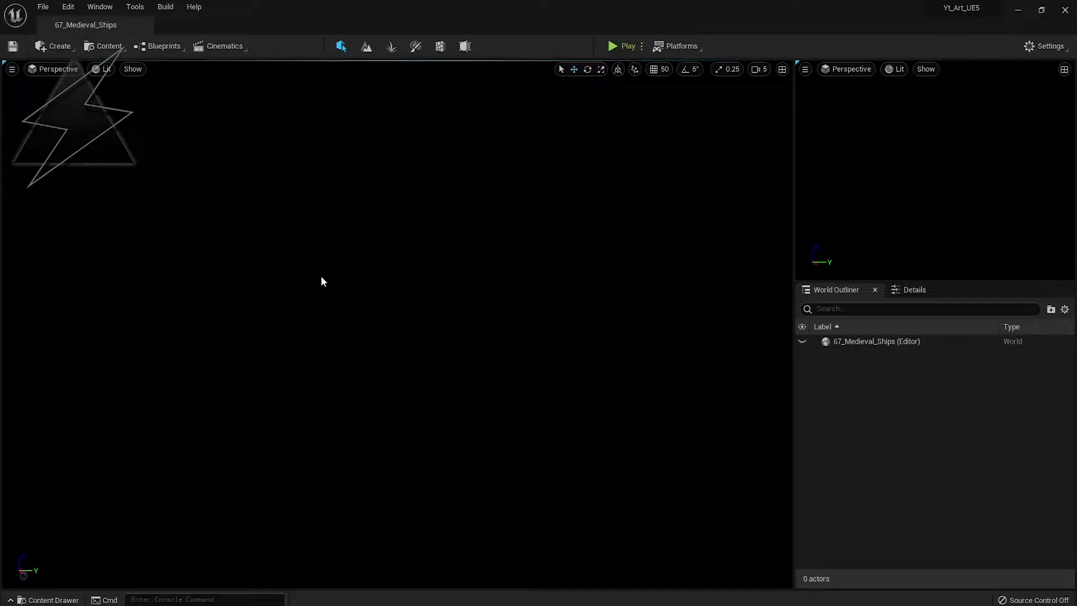
- Place a Directional Light in the empty level and show its properties
click(58, 54)
mouse_move(73, 79)
drag(227, 80, 409, 348)
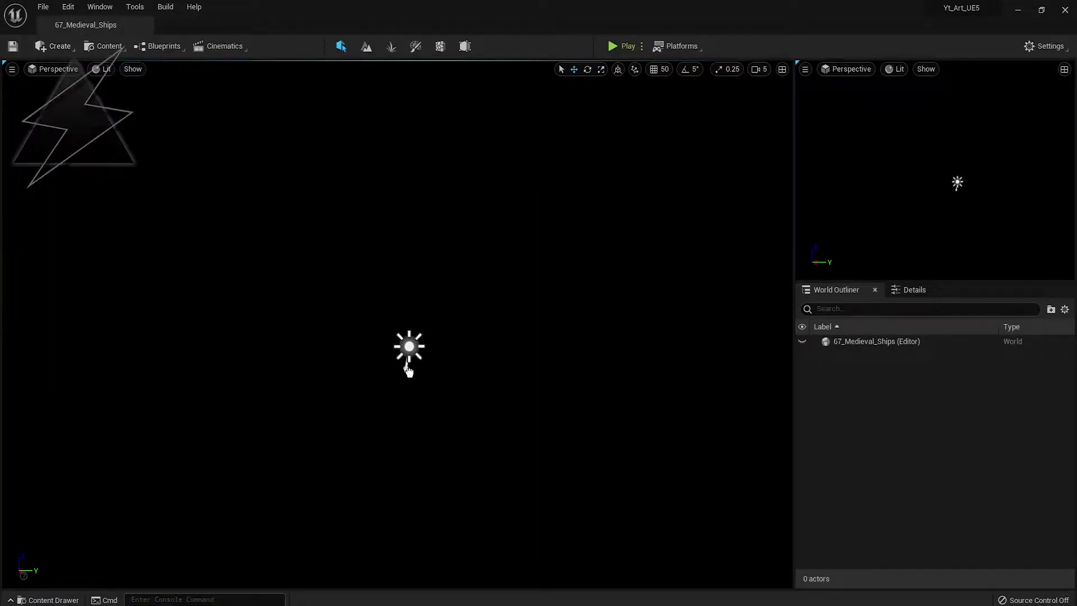
click(914, 290)
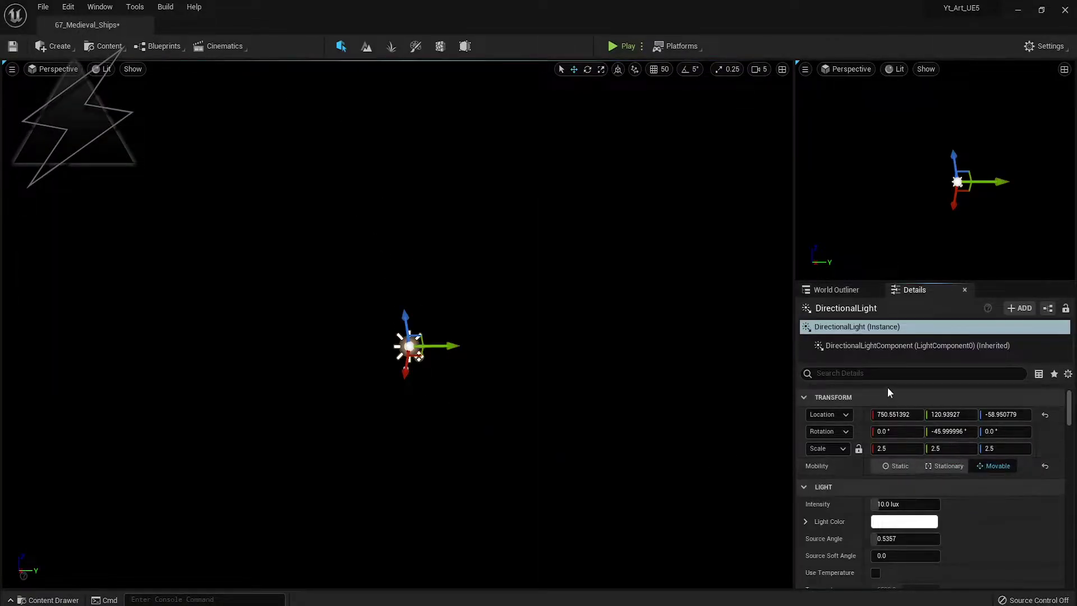
text(atmo)
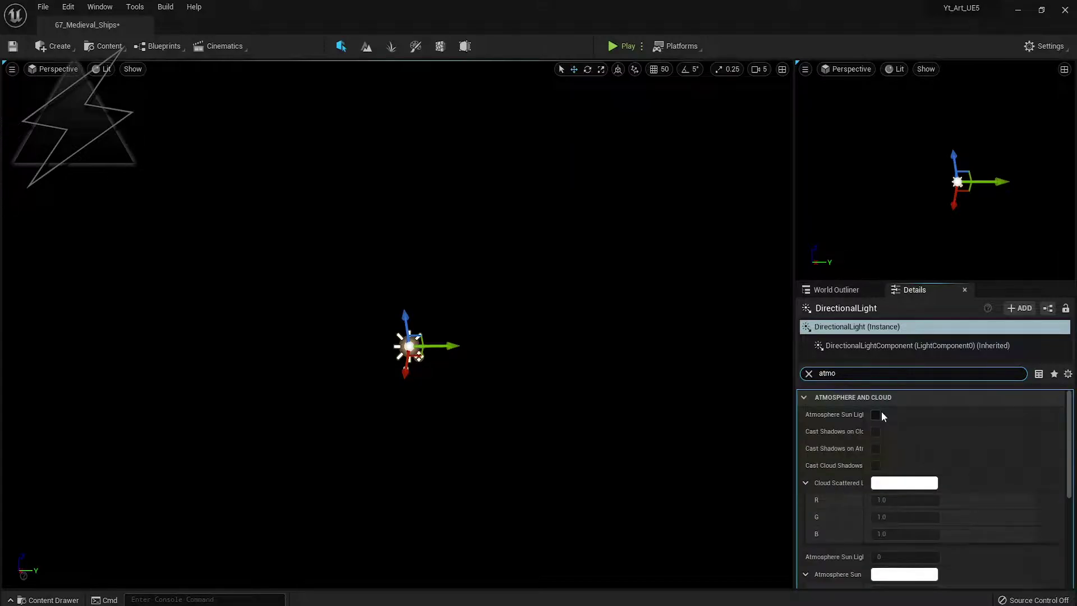
click(809, 375)
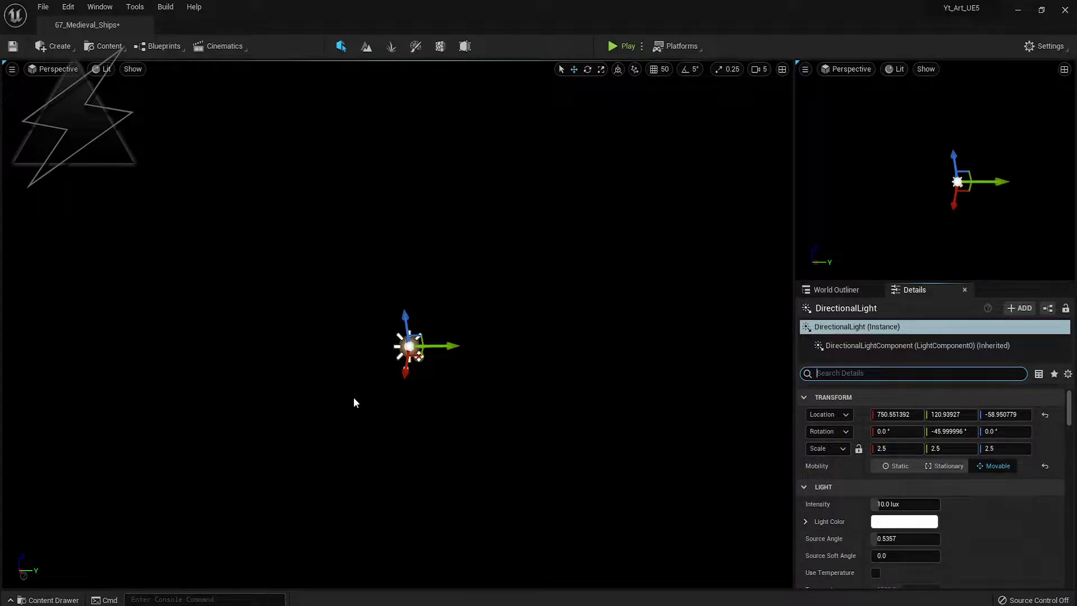
- Add a Sky Atmosphere and an Exponential Height Fog to the level
click(53, 46)
mouse_move(113, 118)
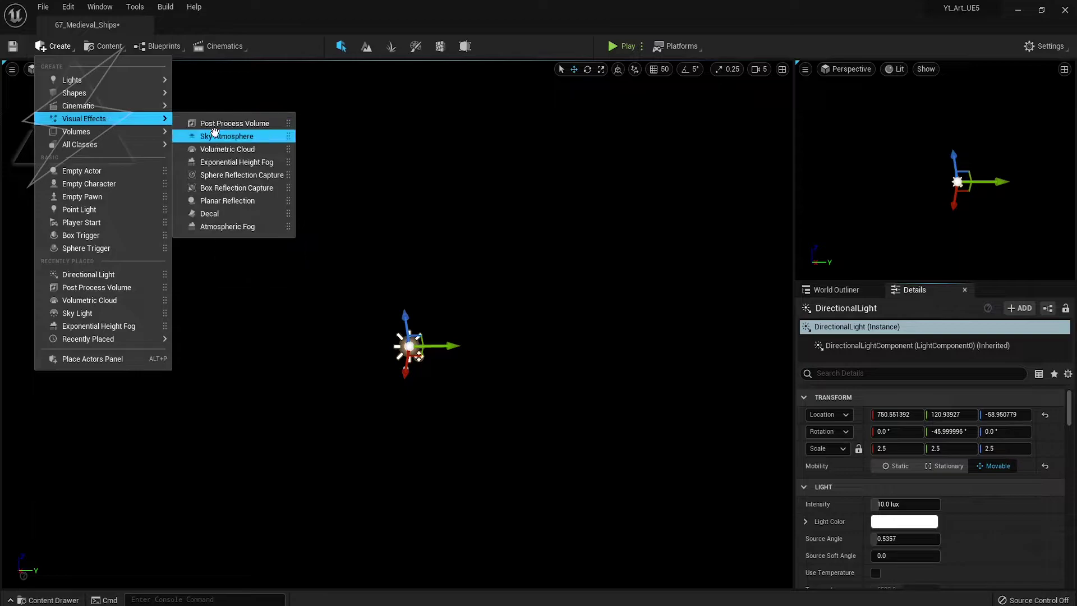
click(230, 137)
click(56, 48)
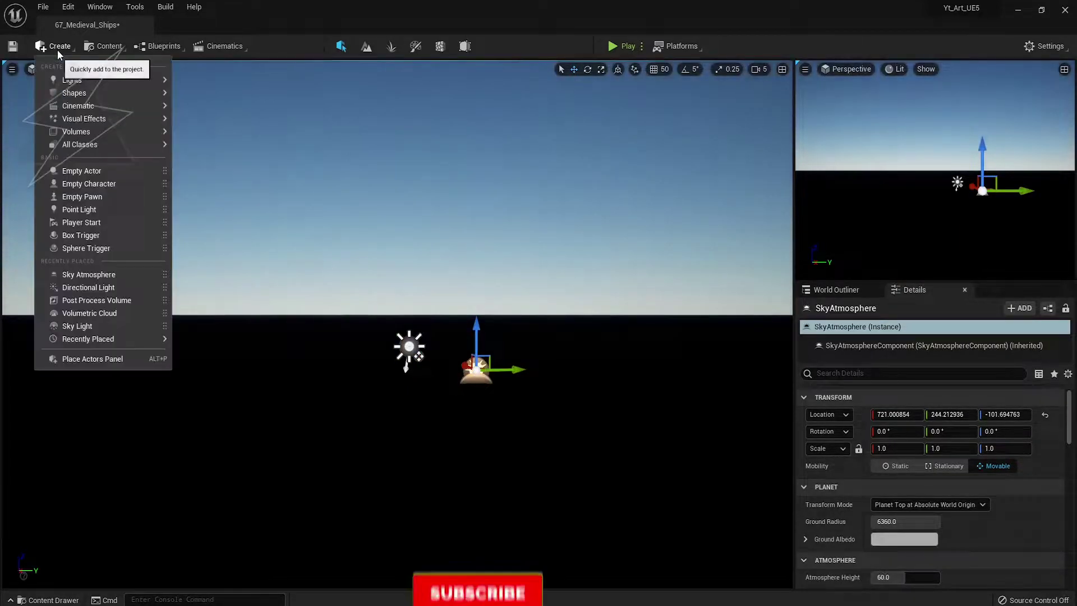
mouse_move(113, 120)
click(223, 162)
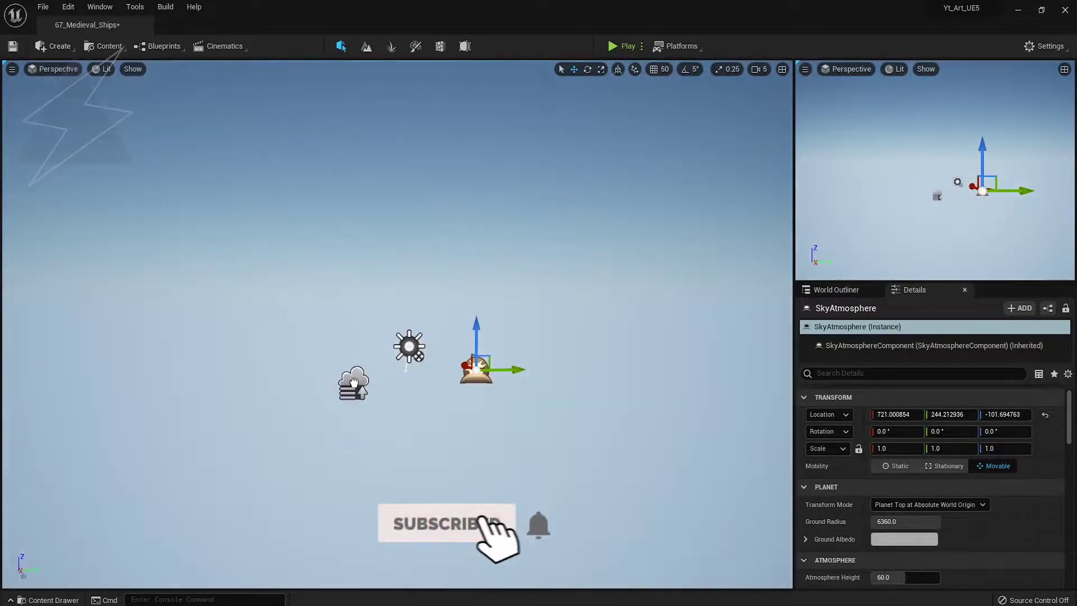
- Change the fog's Fog Inscattering colour and make Directional Inscattering black
scroll(940, 517, down, 3)
click(909, 462)
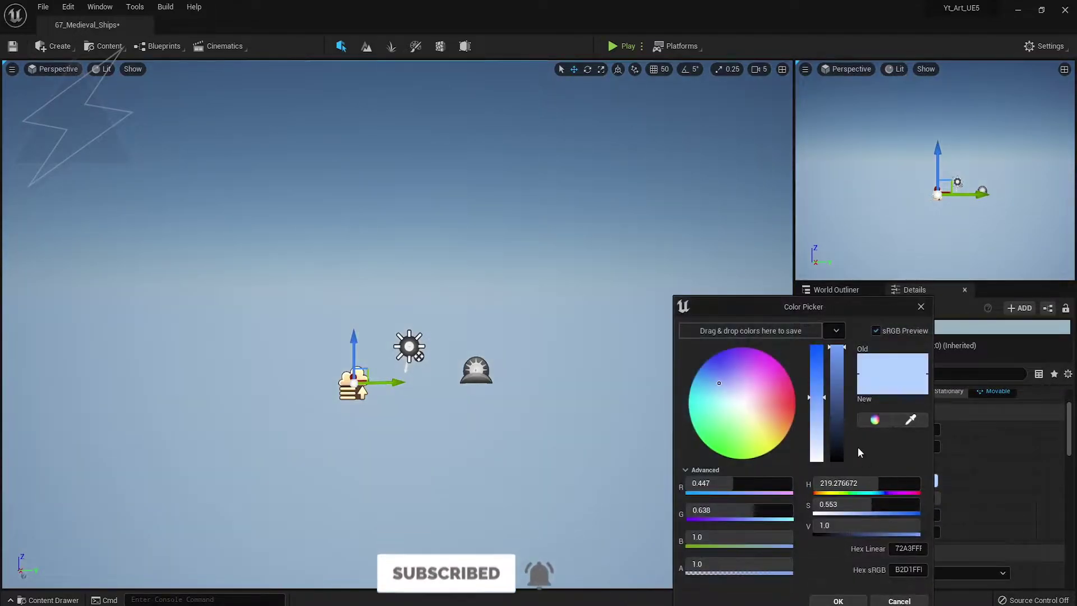
drag(838, 347, 838, 457)
click(990, 514)
scroll(990, 515, down, 5)
click(904, 509)
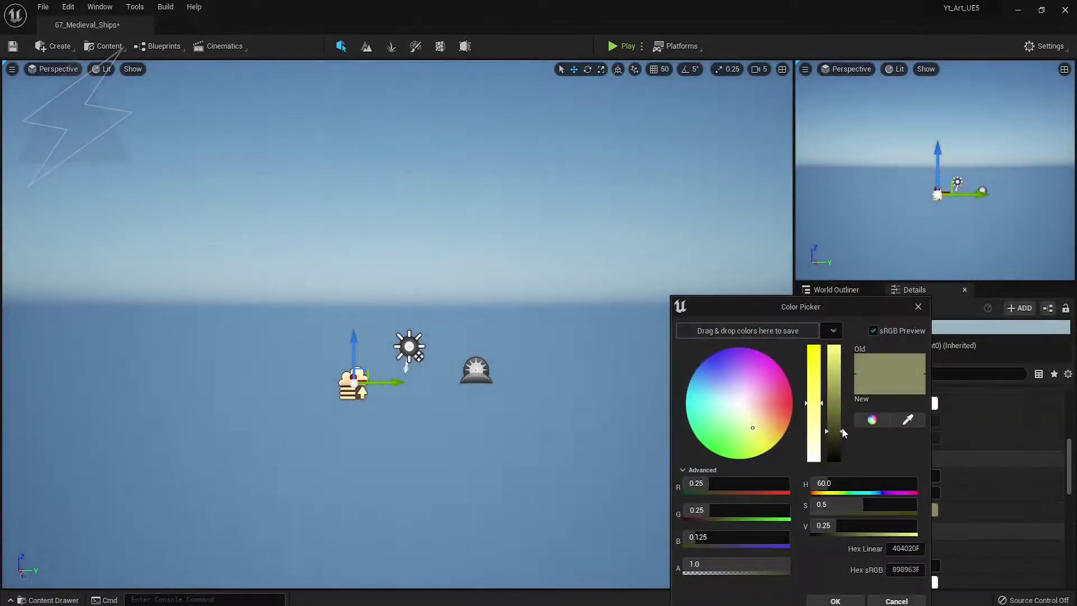
click(835, 600)
right_drag(492, 378, 494, 361)
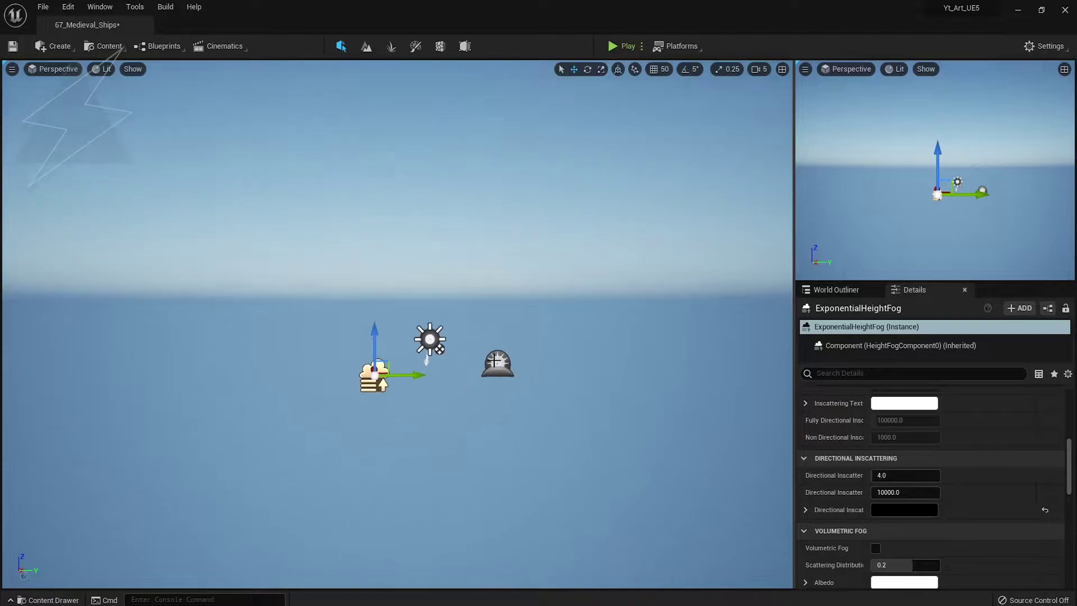
- Add a Sky Light and set its Mobility to Movable
click(58, 46)
mouse_move(72, 80)
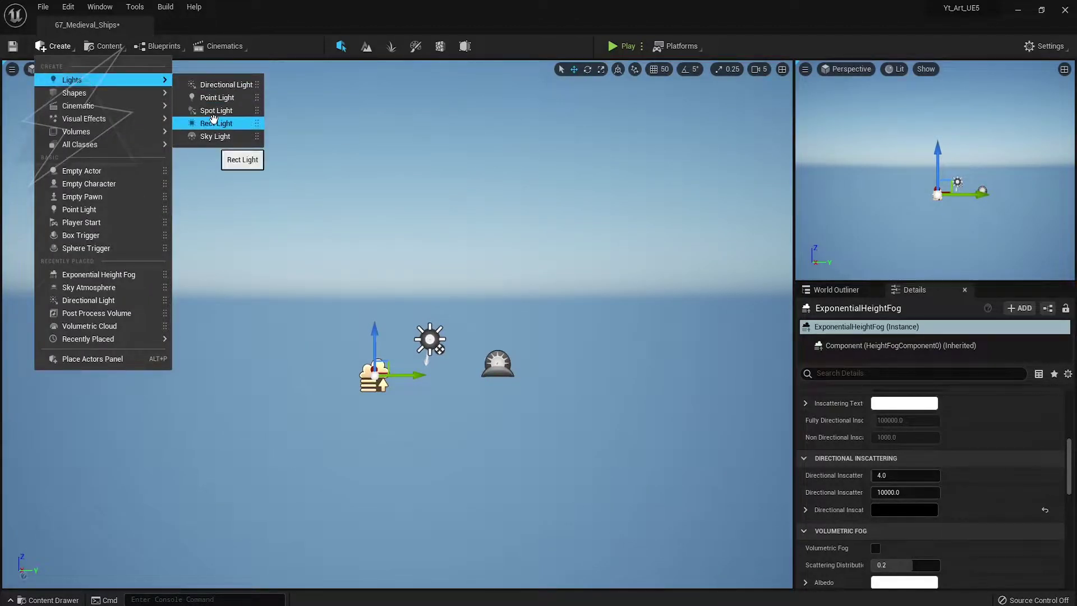
click(214, 136)
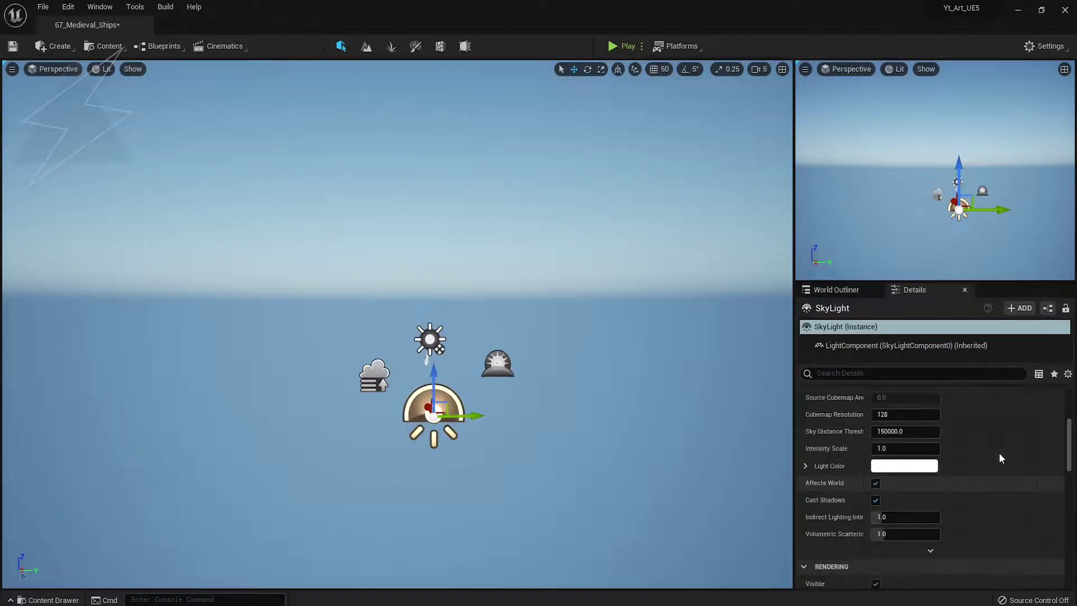
scroll(1002, 458, up, 5)
click(998, 465)
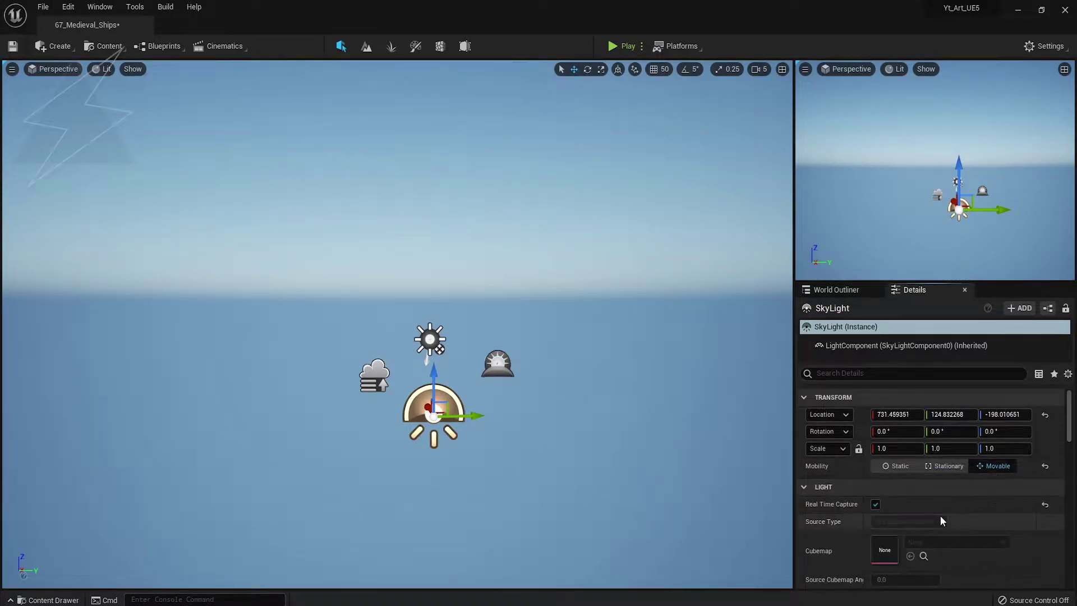
right_drag(161, 377, 146, 351)
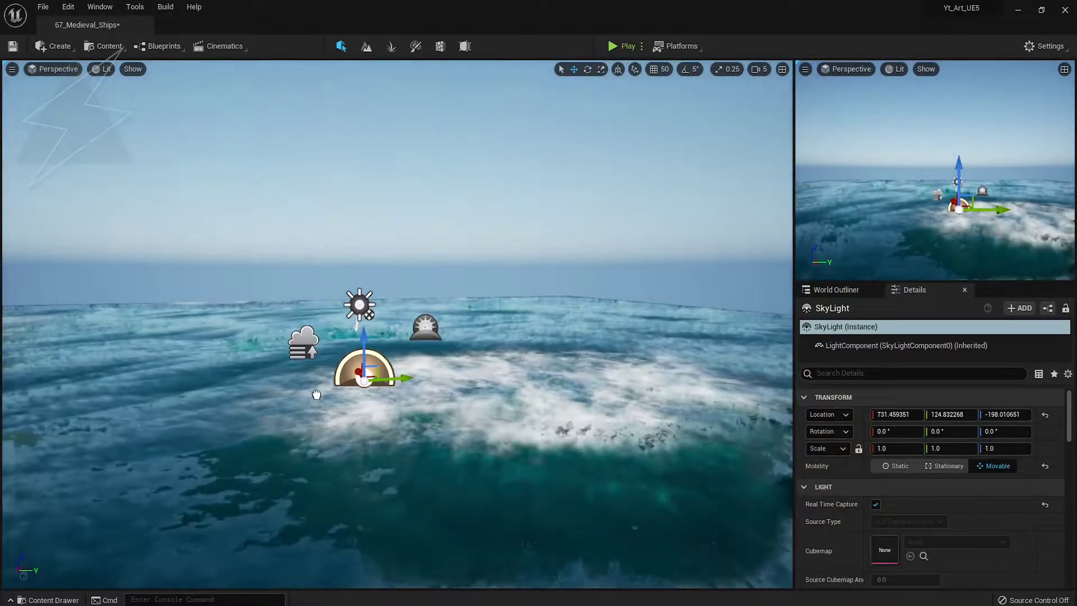
- Select BP_OceanWater and set its Water Scale X and Y to 5000
click(312, 387)
click(901, 489)
text(500)
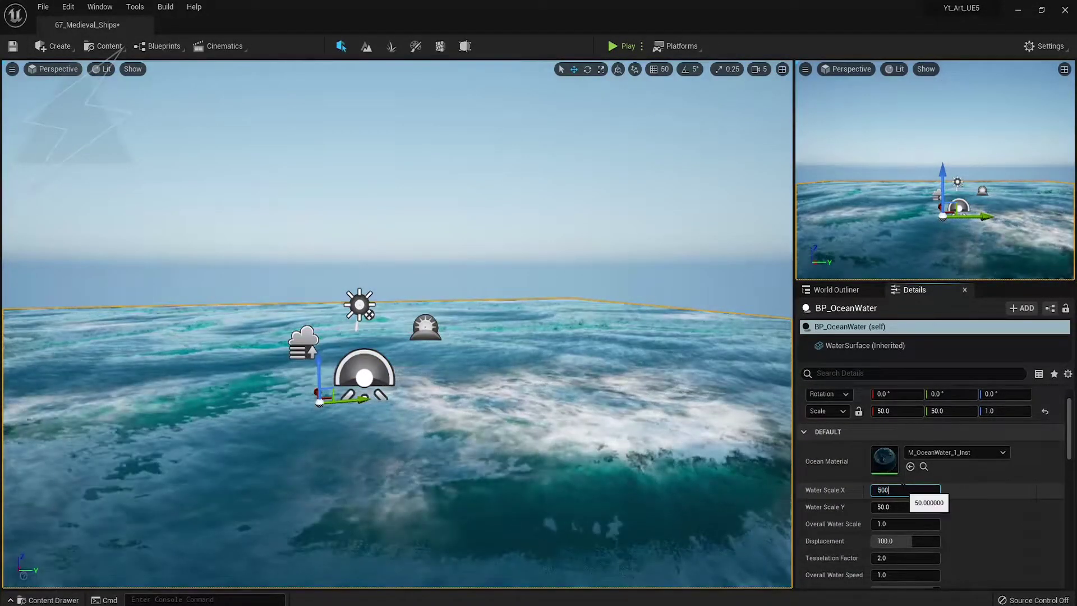
text(0.0)
click(880, 506)
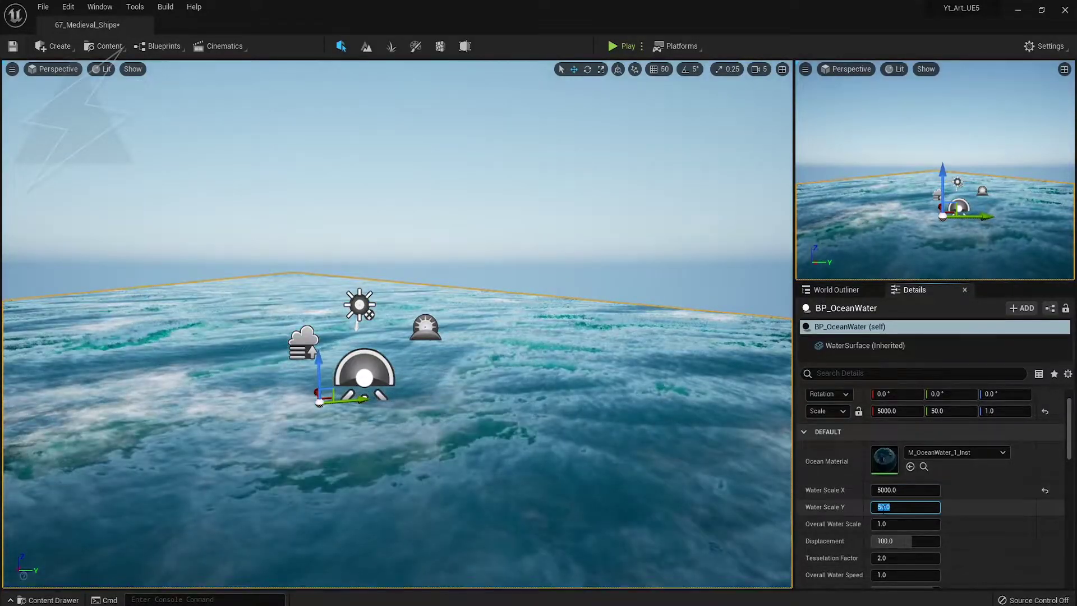
text(5000)
right_drag(393, 392, 460, 359)
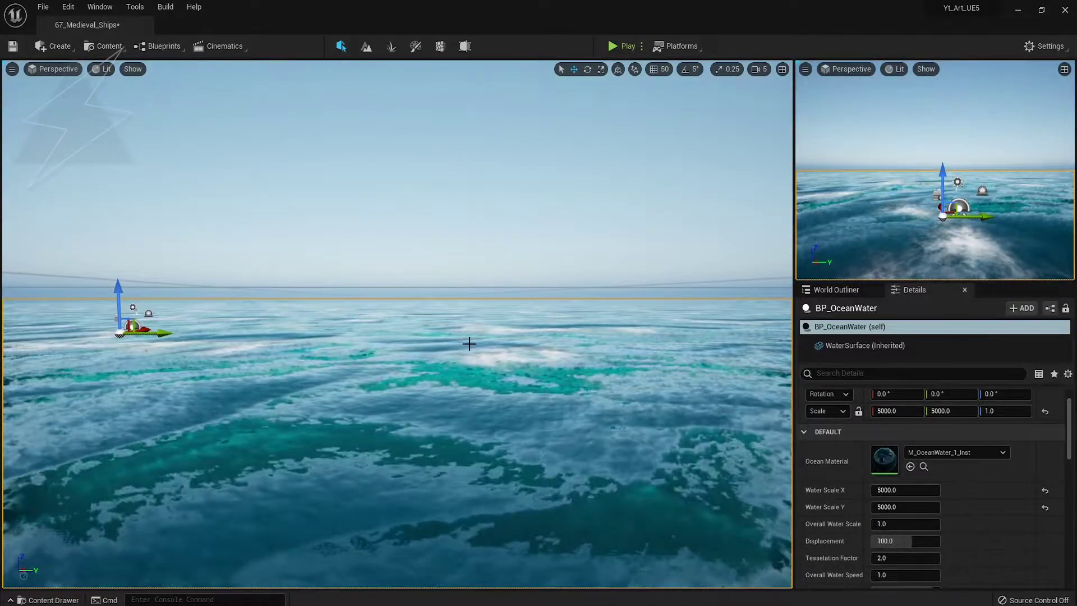
mouse_move(460, 359)
right_down()
mouse_move(465, 337)
mouse_move(474, 345)
right_up()
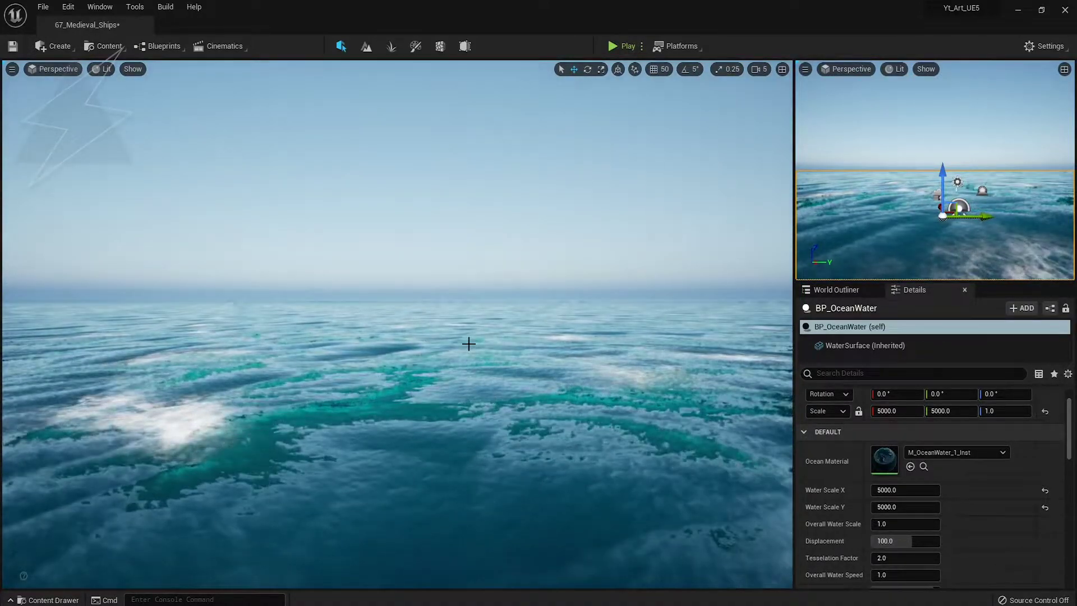
- Make the viewport fullscreen, frame the water, and move a sailing ship beside the camera
key(F11)
key(f)
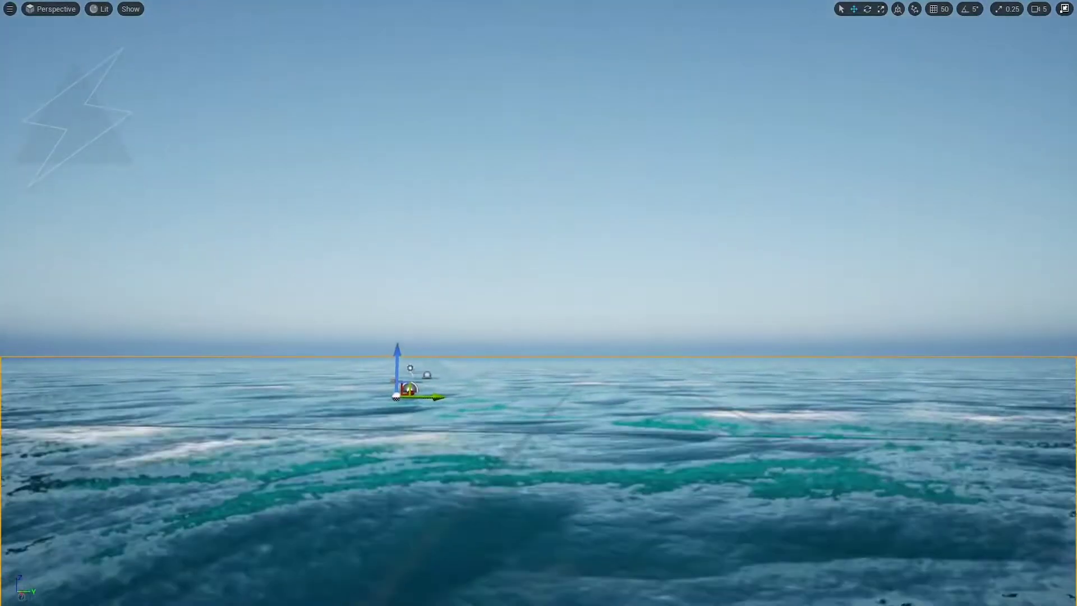
right_drag(538, 303, 539, 292)
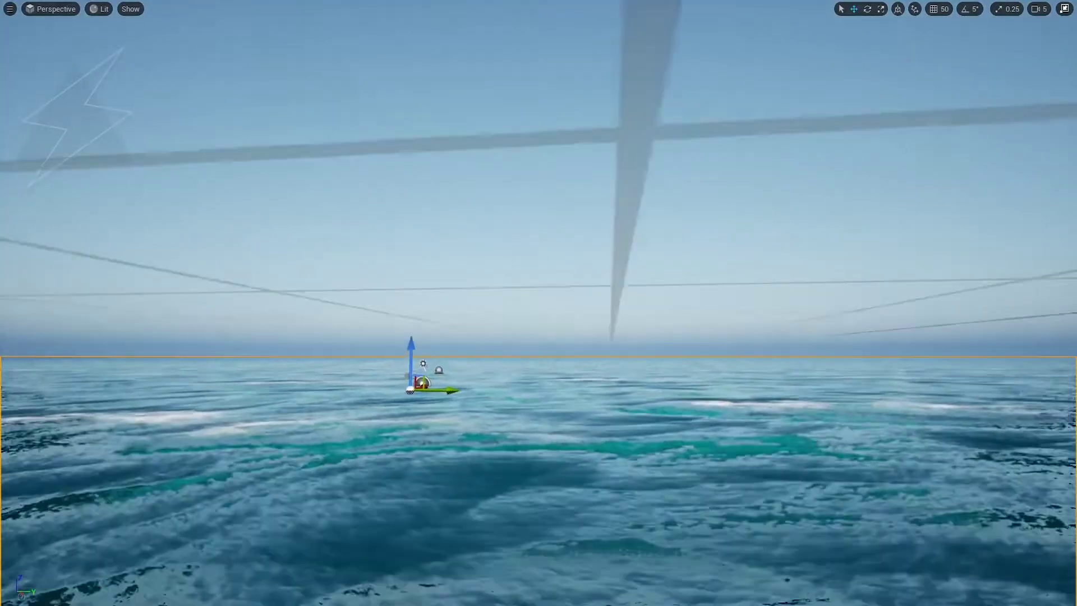
drag(413, 346, 416, 253)
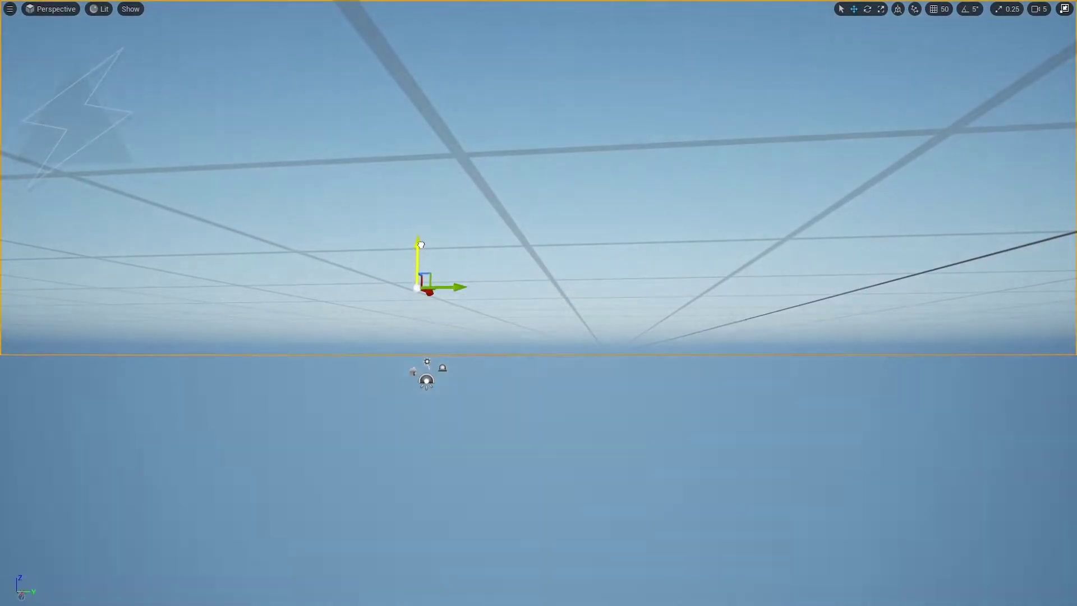
right_drag(416, 253, 437, 269)
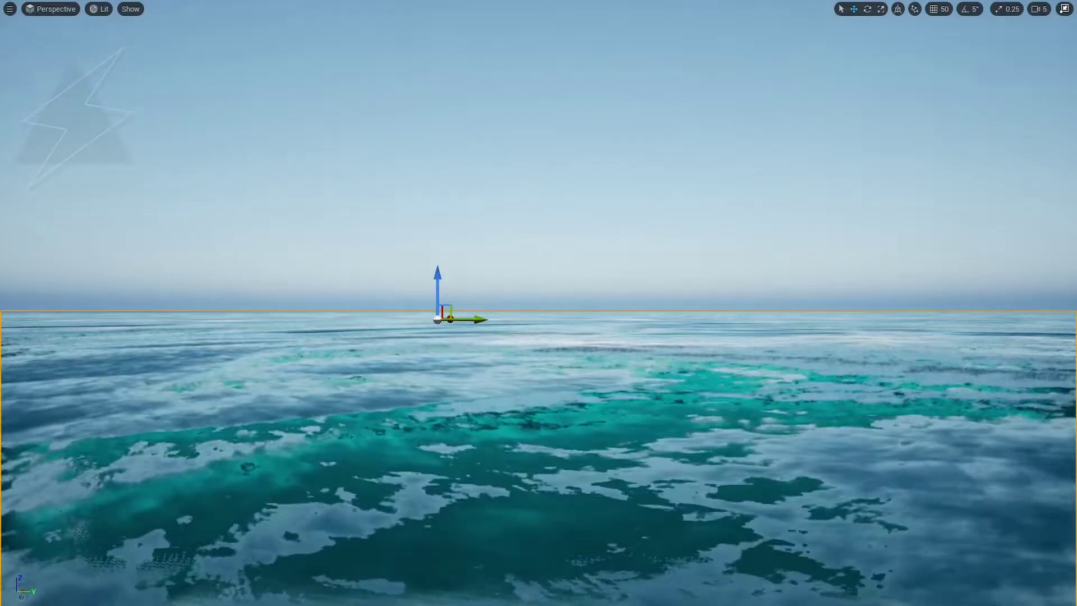
drag(437, 319, 449, 348)
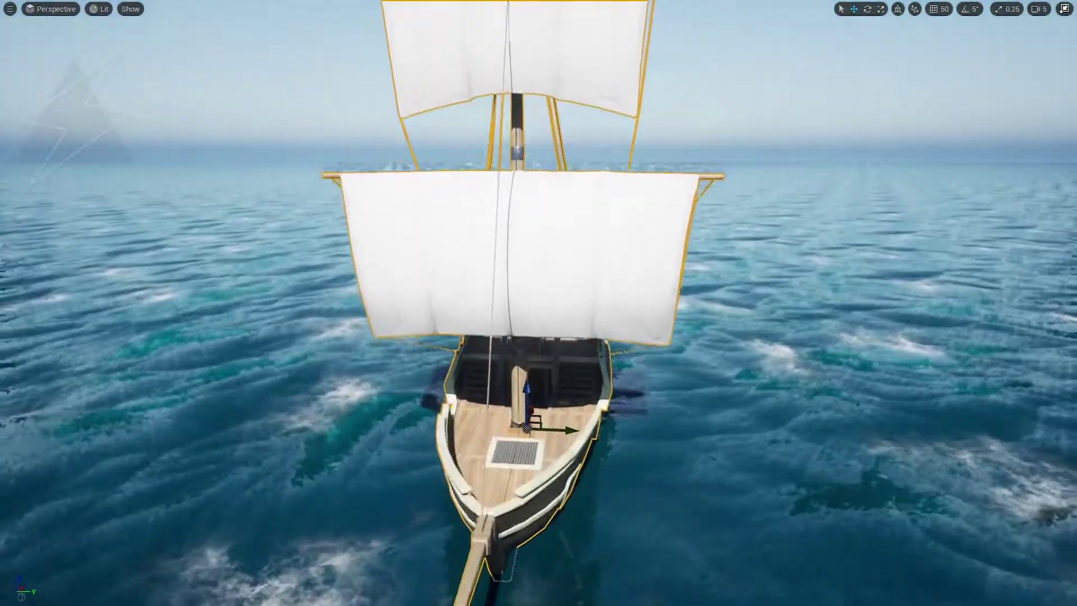
- Exit fullscreen and turn the white-sailed ship Boat_large_B_mdl around its vertical axis
key(F11)
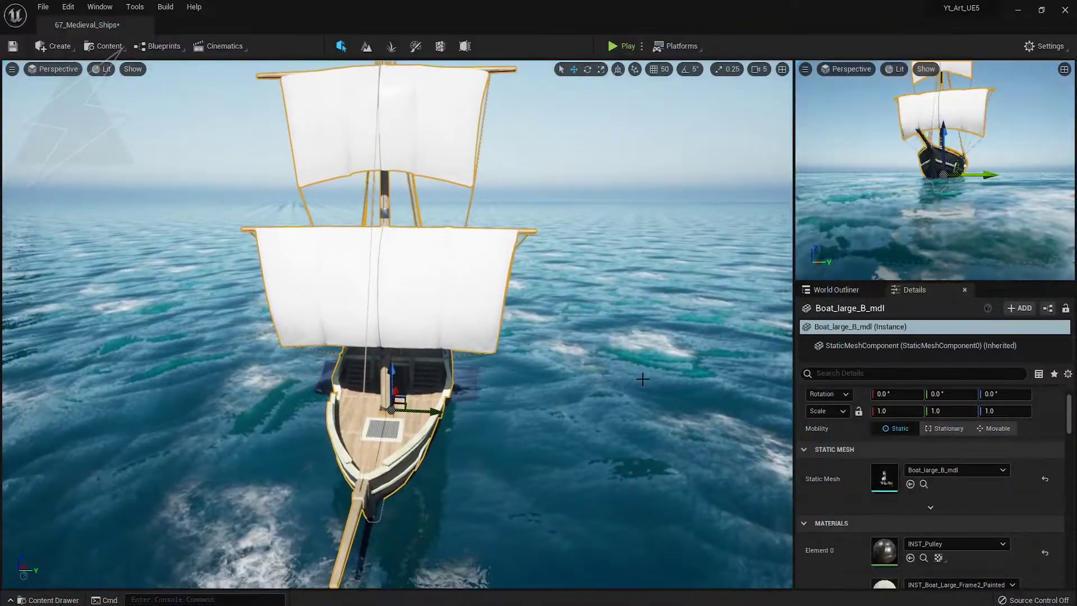
scroll(405, 387, down, 5)
key(e)
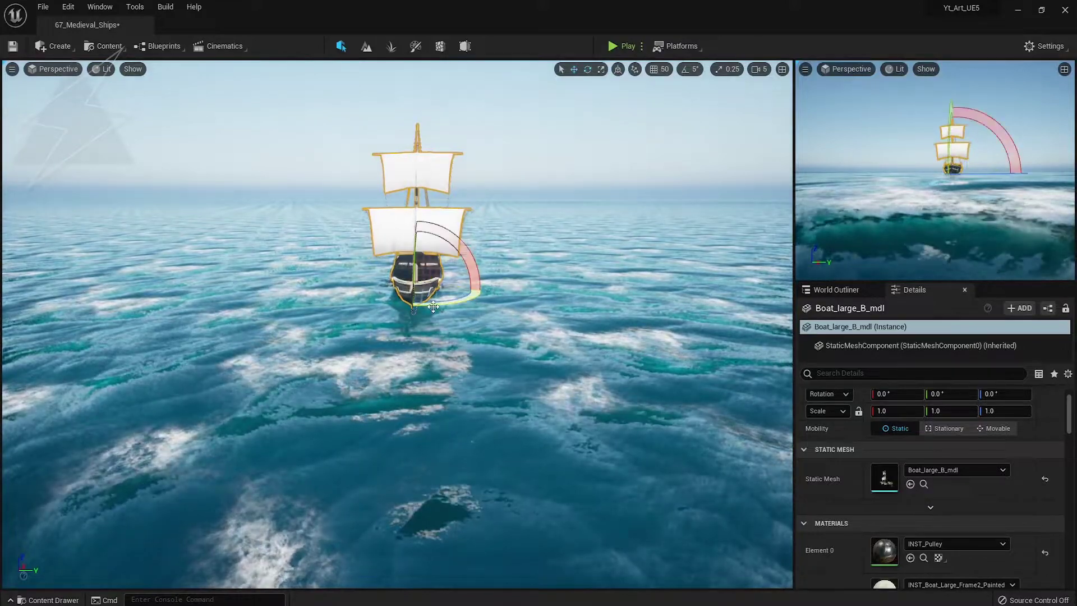
mouse_move(468, 294)
mouse_down()
mouse_move(393, 305)
mouse_move(423, 320)
mouse_move(375, 275)
mouse_up()
key(w)
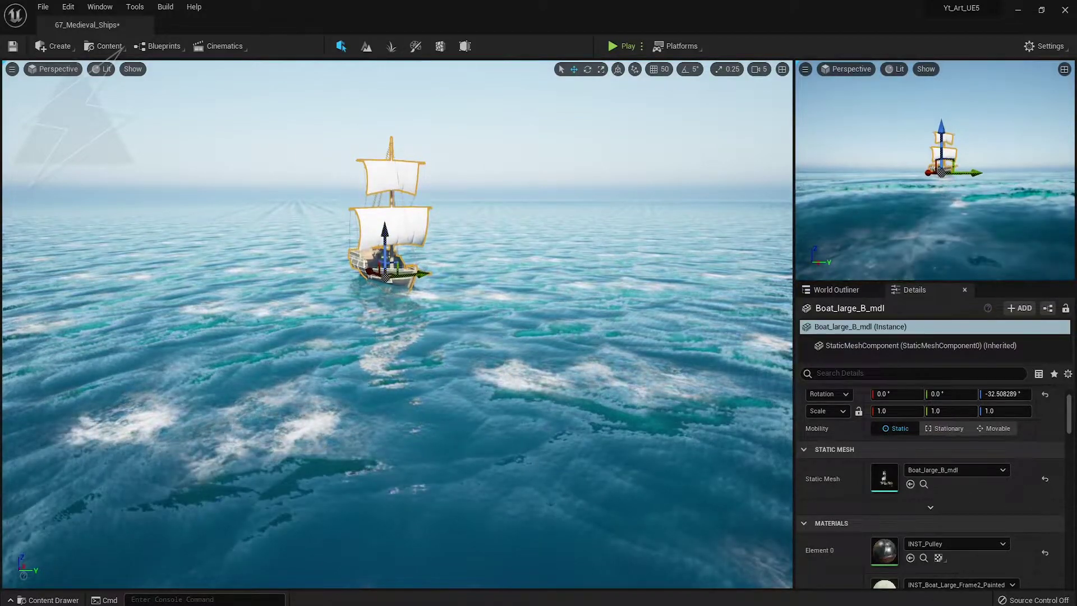
click(484, 155)
- Move the white-sailed ship toward the camera and place Boat_large_mdl beside it
right_drag(513, 259, 513, 236)
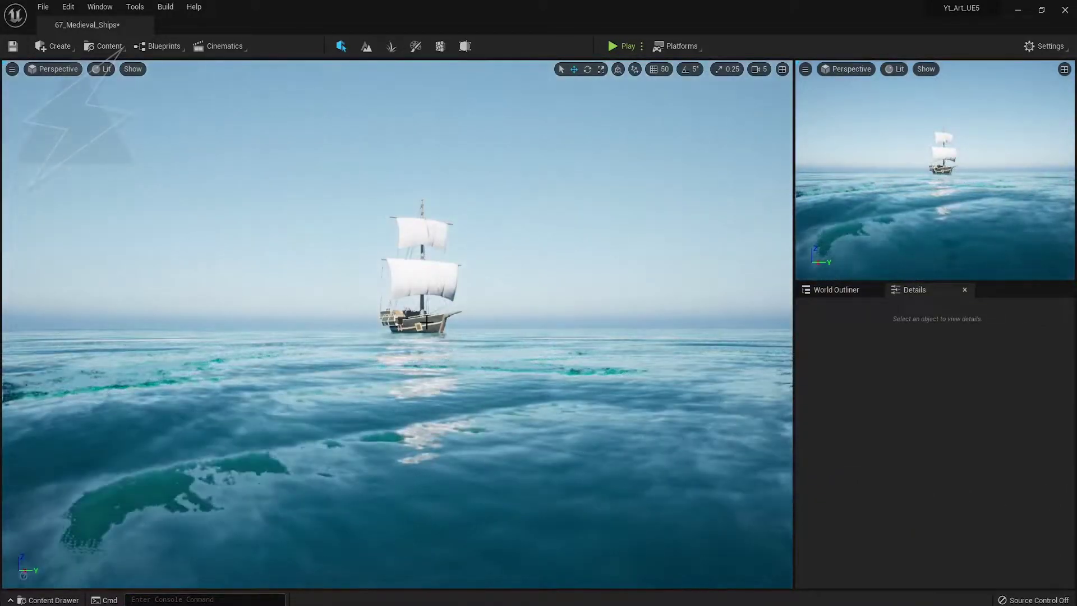
click(426, 321)
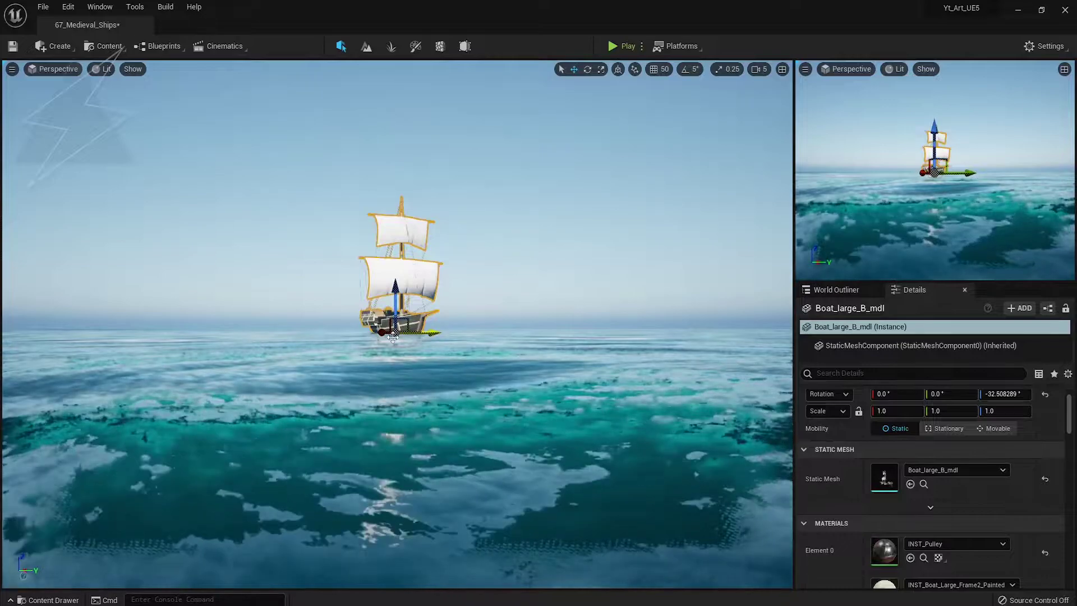
drag(392, 339, 430, 338)
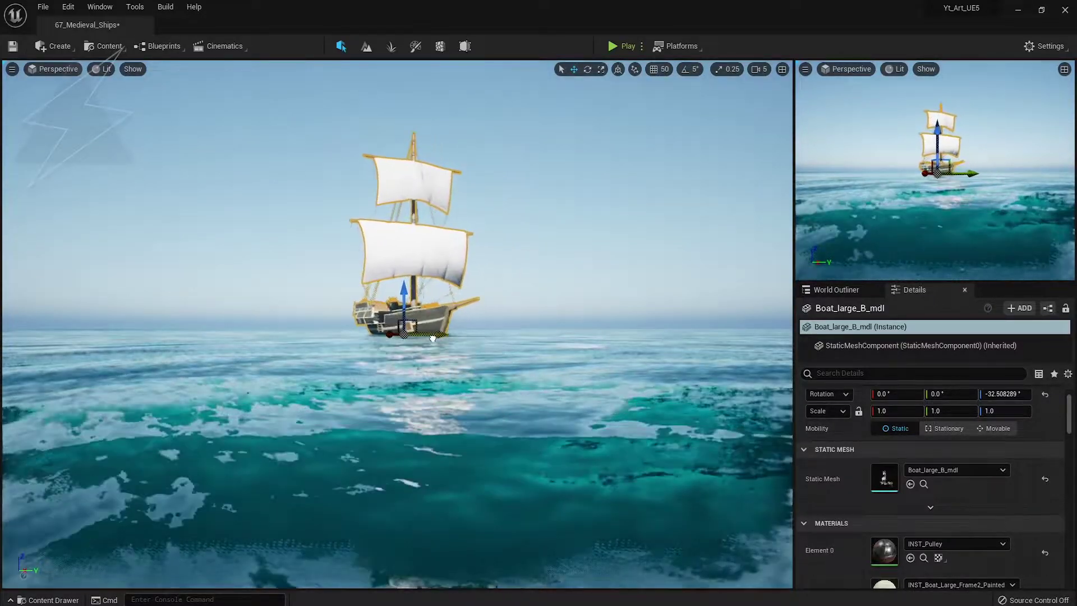
click(513, 274)
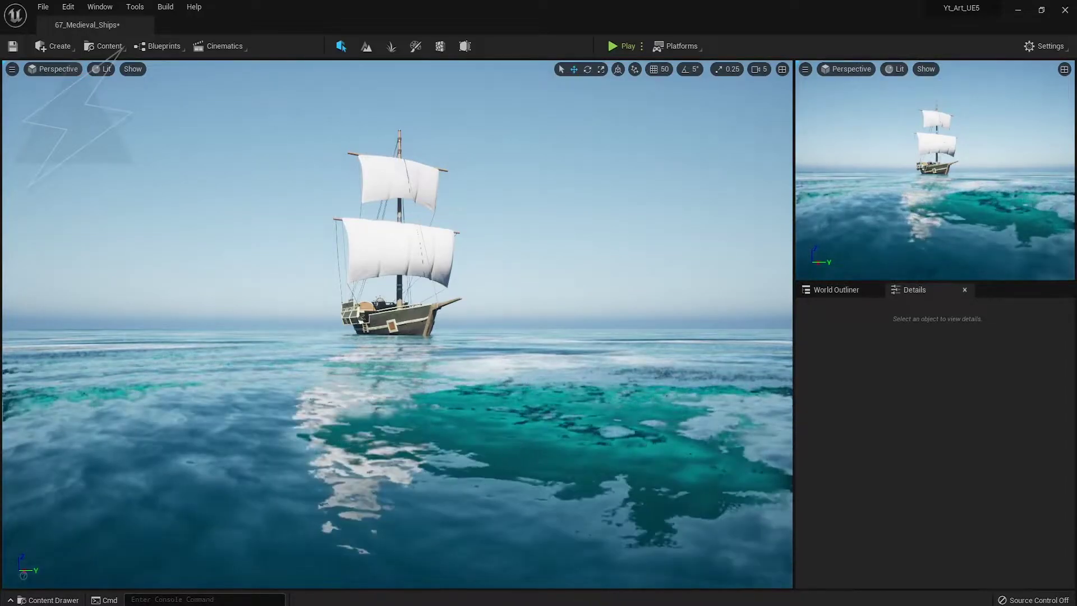
click(392, 314)
mouse_move(396, 331)
mouse_down()
mouse_move(257, 354)
mouse_move(571, 336)
mouse_move(497, 289)
mouse_up()
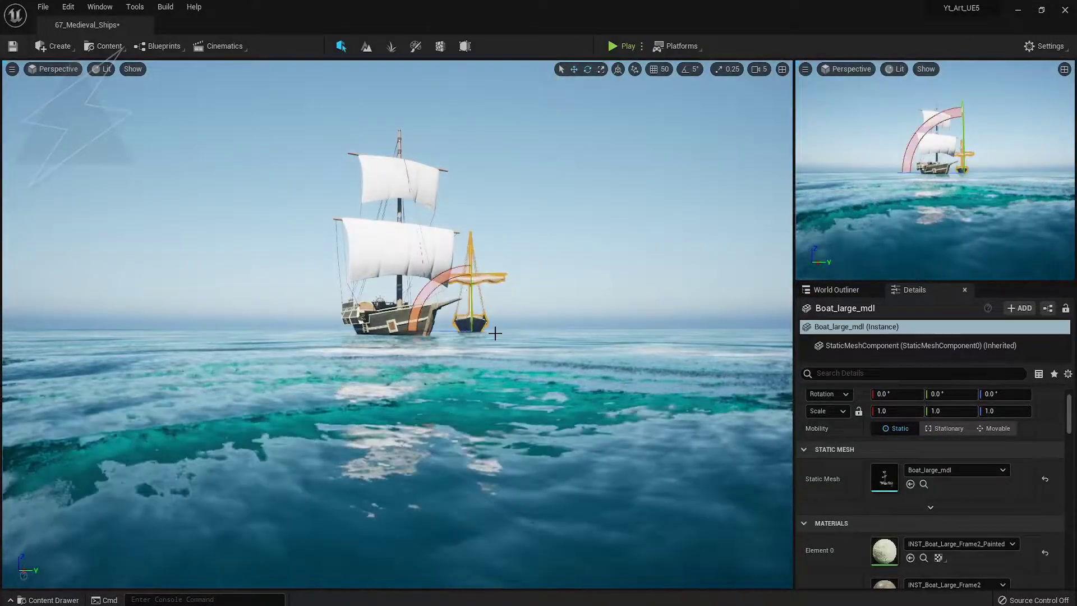
- Move Boat_large_mdl right of the white-sailed ship, rotated about 30.78° around Z
drag(495, 334, 536, 331)
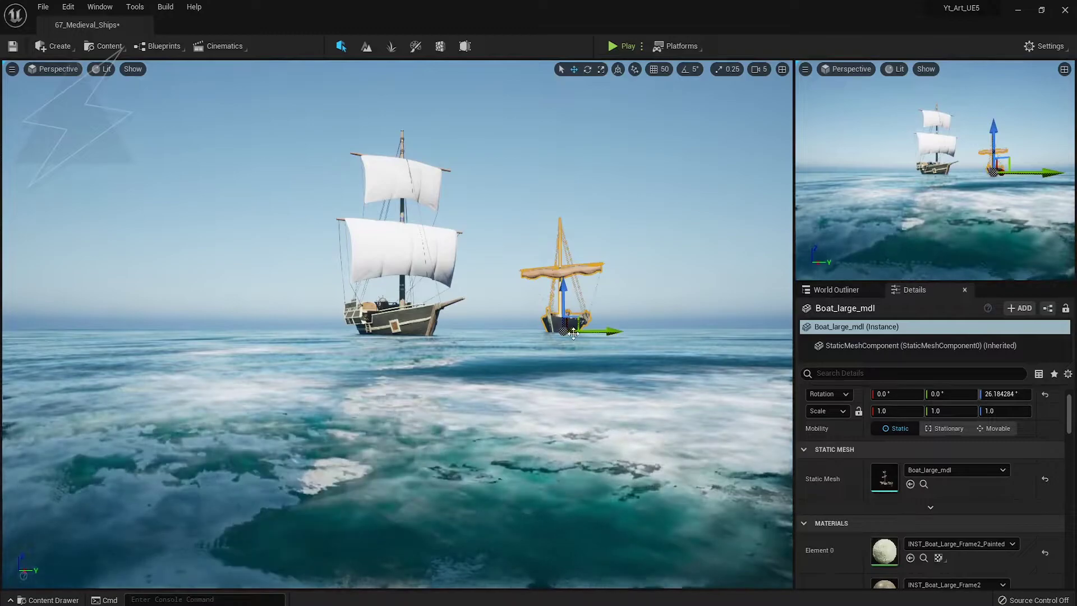
mouse_move(574, 335)
mouse_down()
mouse_move(542, 343)
mouse_move(615, 322)
mouse_up()
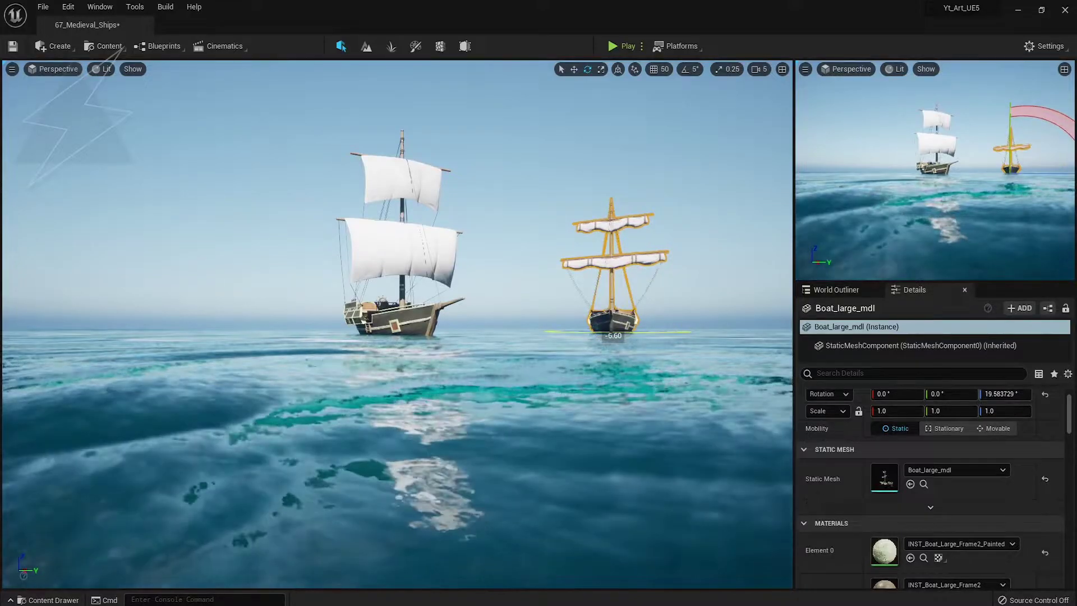
drag(614, 331, 631, 331)
click(706, 246)
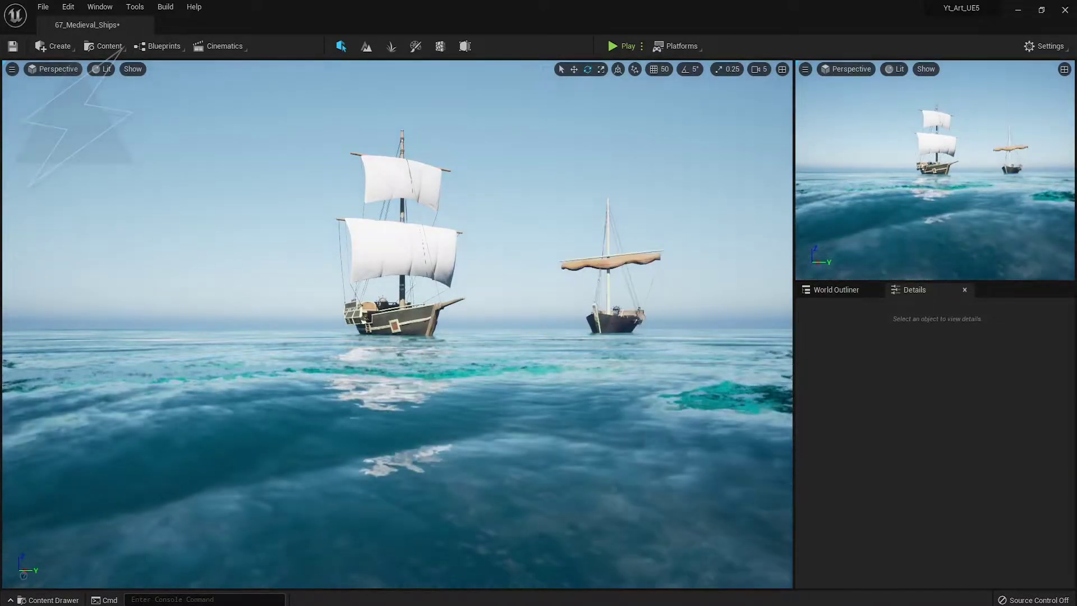
click(612, 315)
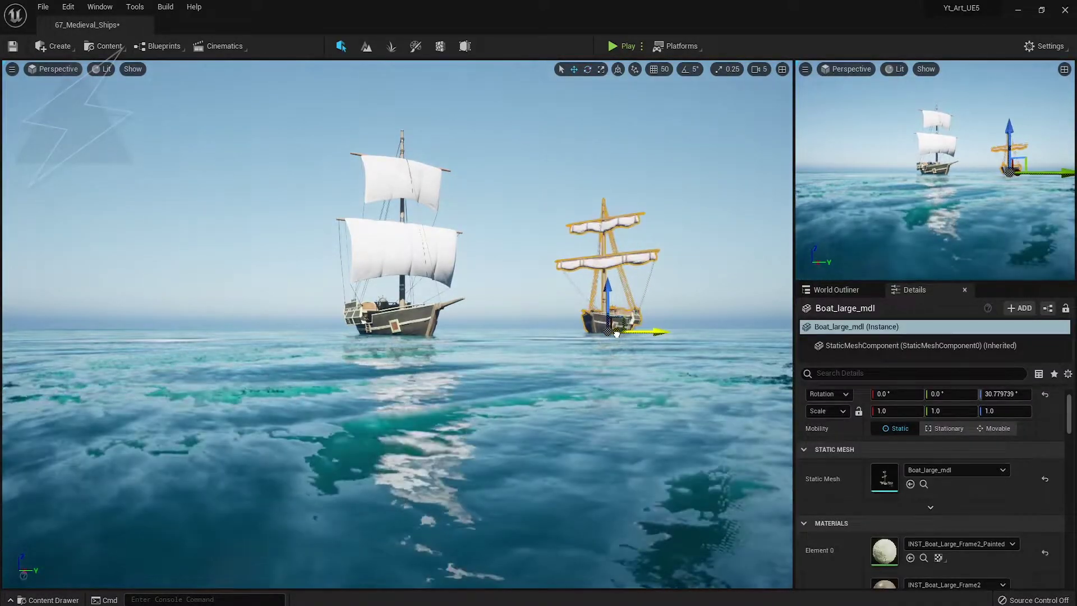
click(676, 256)
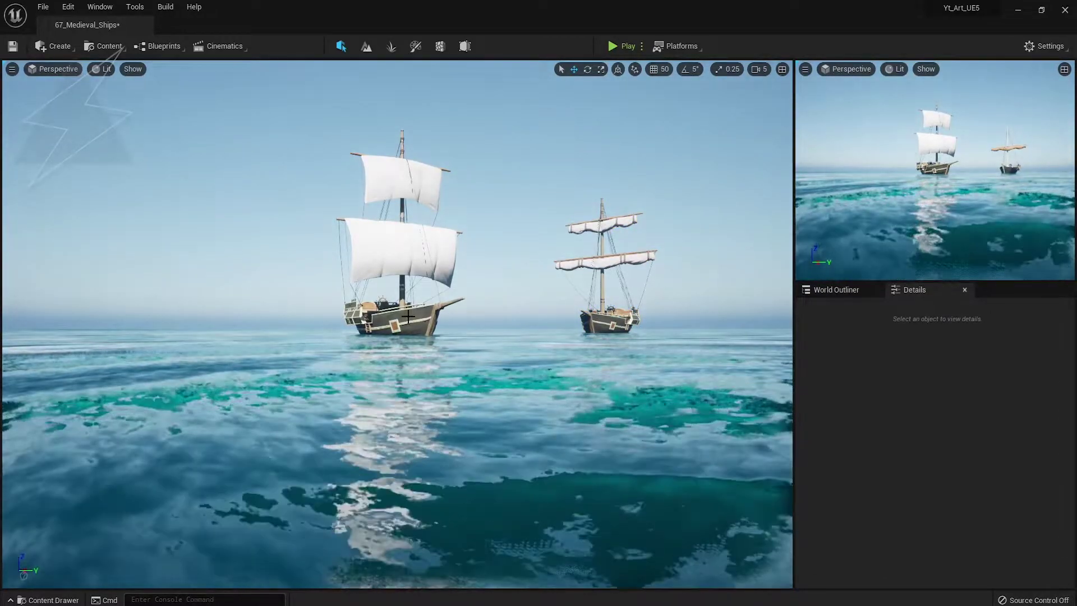
click(408, 317)
- Duplicate the white-sailed ship and move the copy far to the left
alt+drag(380, 334, 269, 312)
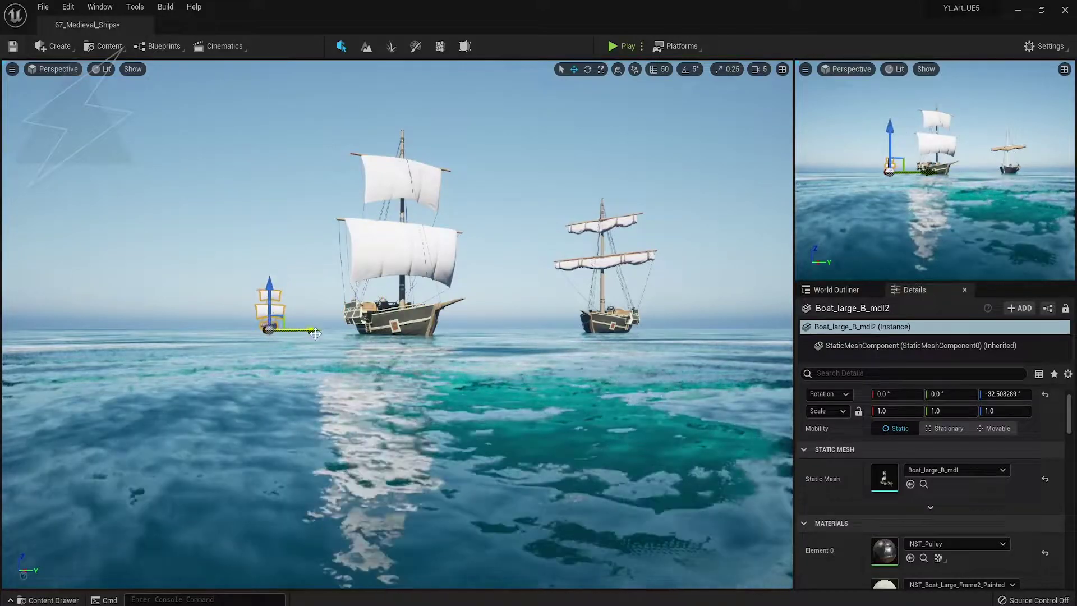
right_drag(178, 337, 167, 334)
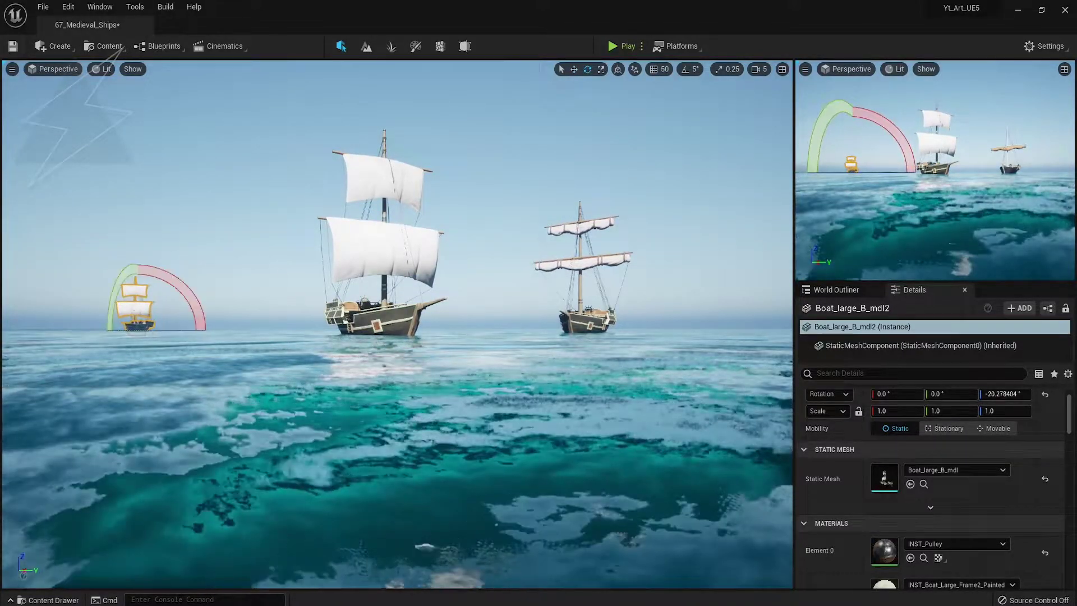
click(271, 279)
drag(271, 279, 253, 279)
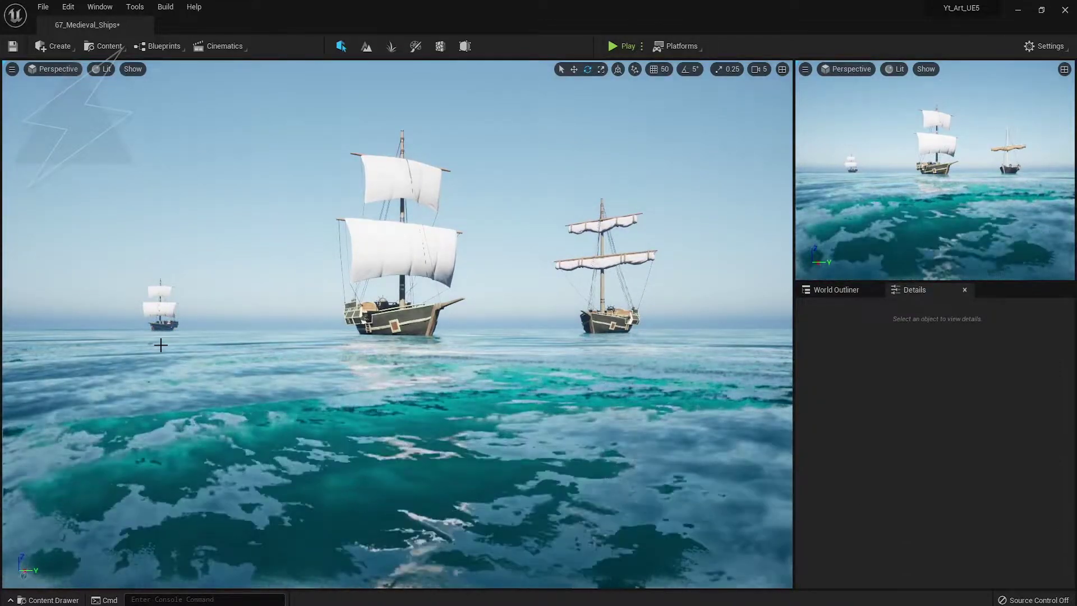
- Delete the stray small boat Boat_Small_mdl from the scene
click(163, 326)
click(251, 286)
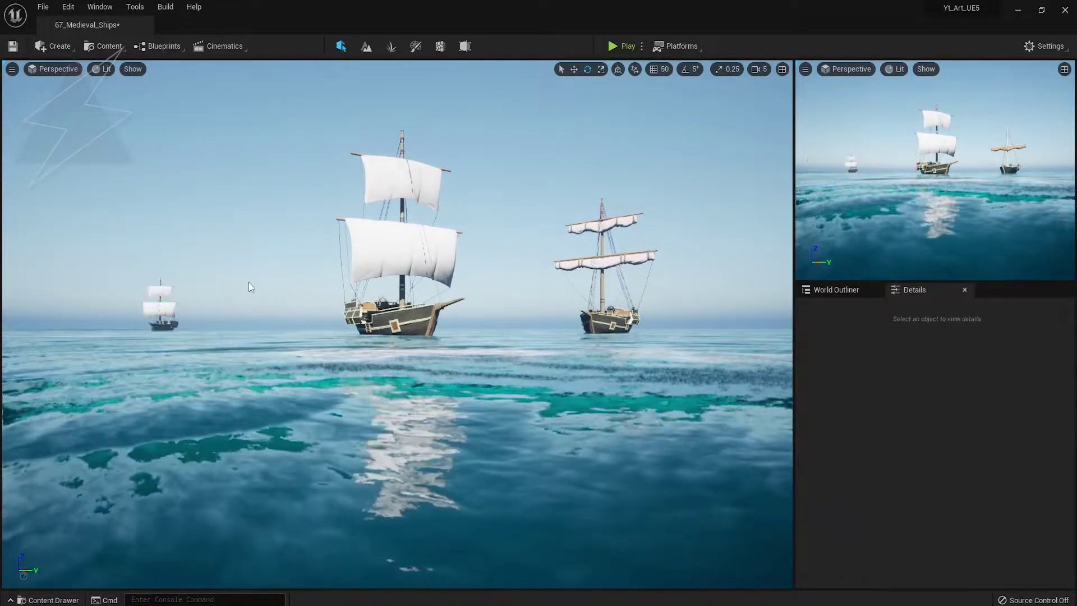
key(ctrl+z)
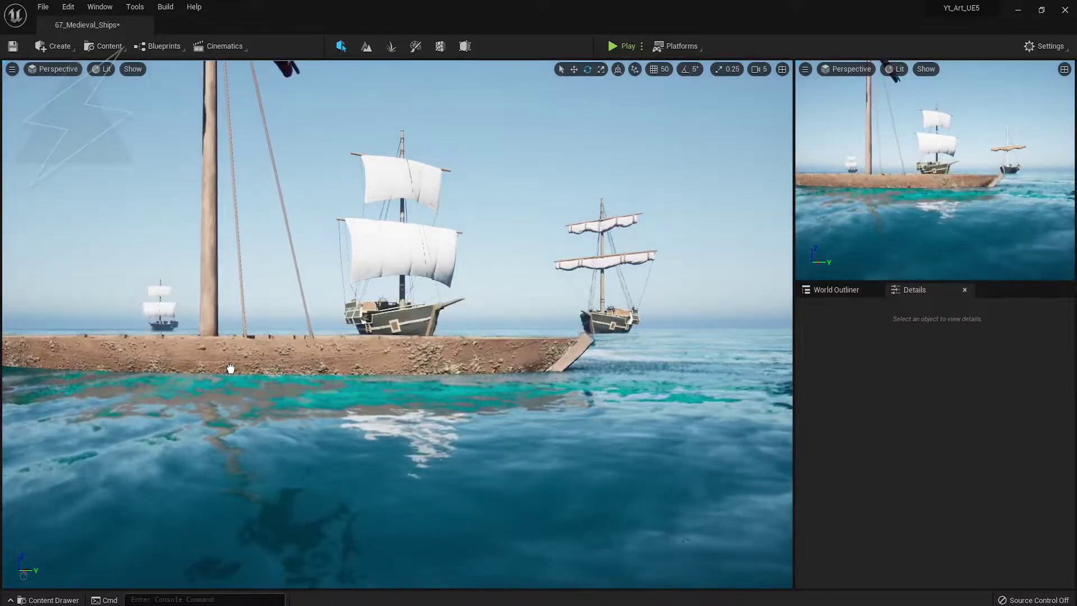
drag(257, 382, 252, 373)
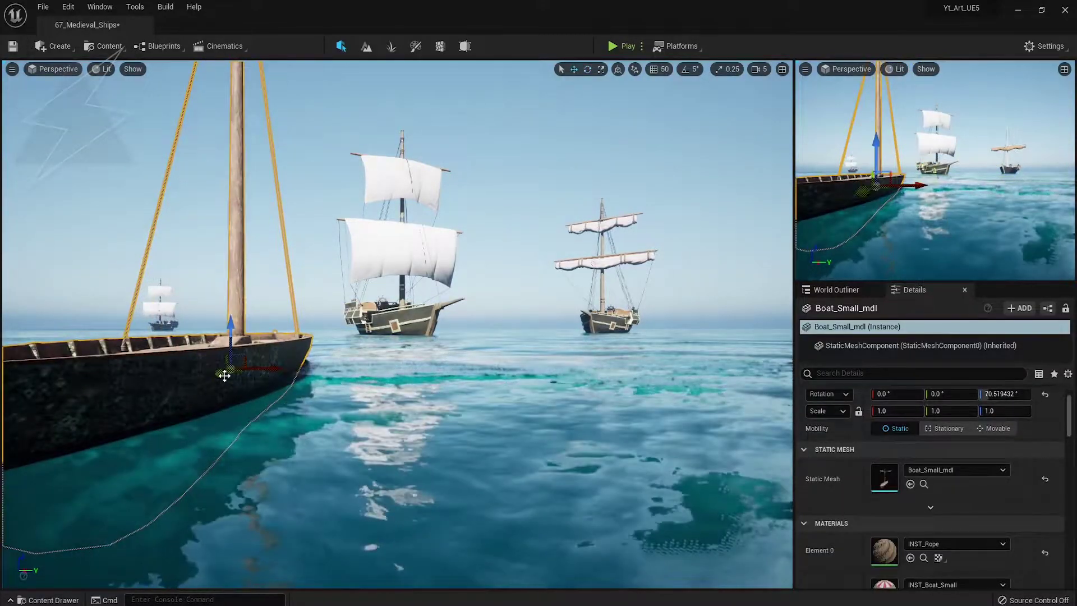
key(w)
key(Delete)
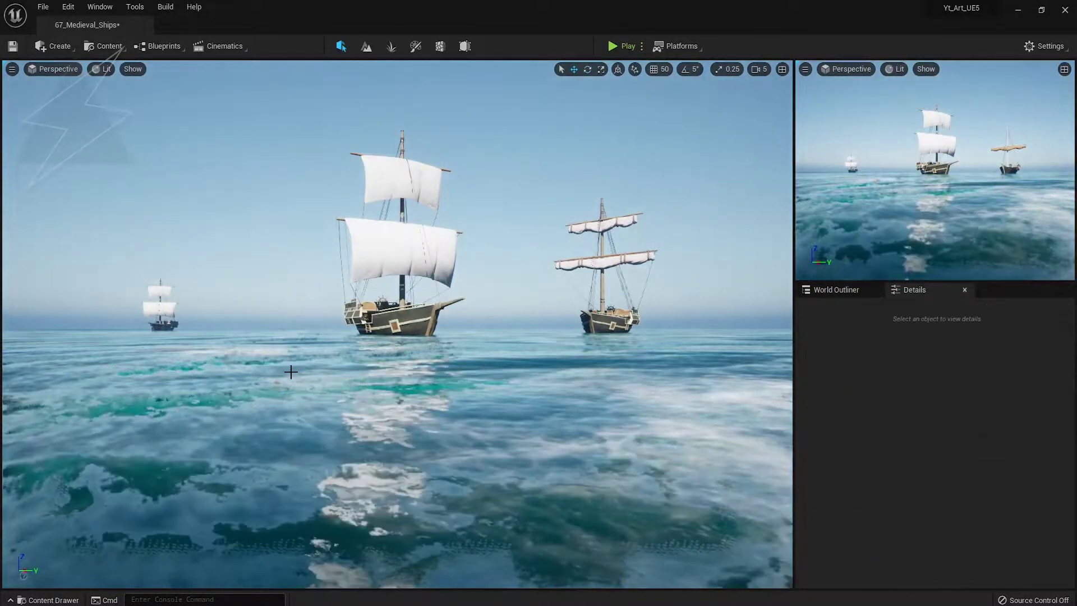
- Show the World Outliner's list of actors in the level
click(387, 336)
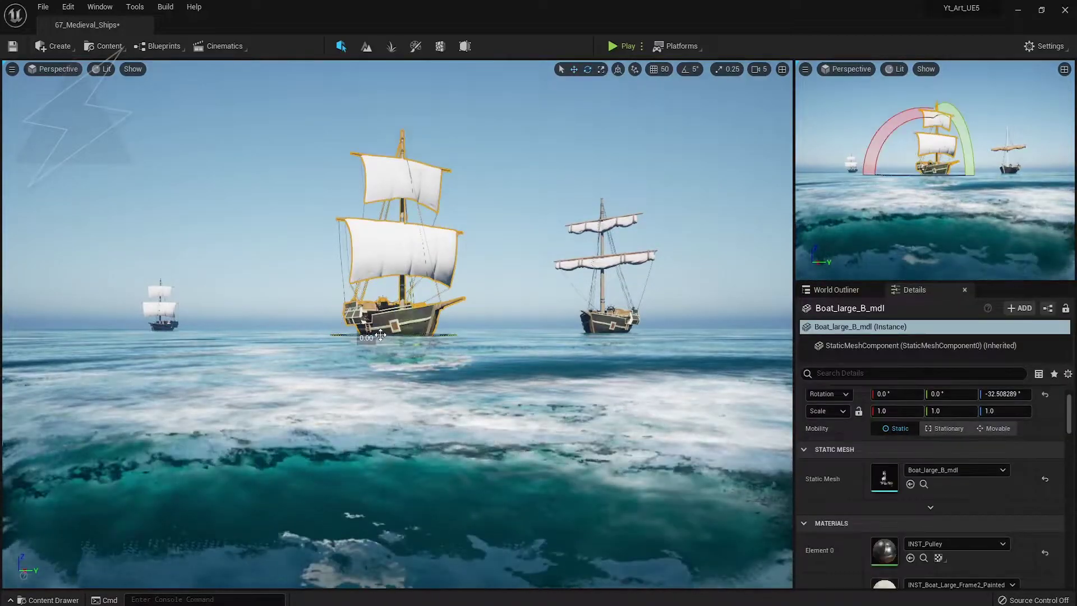
click(533, 198)
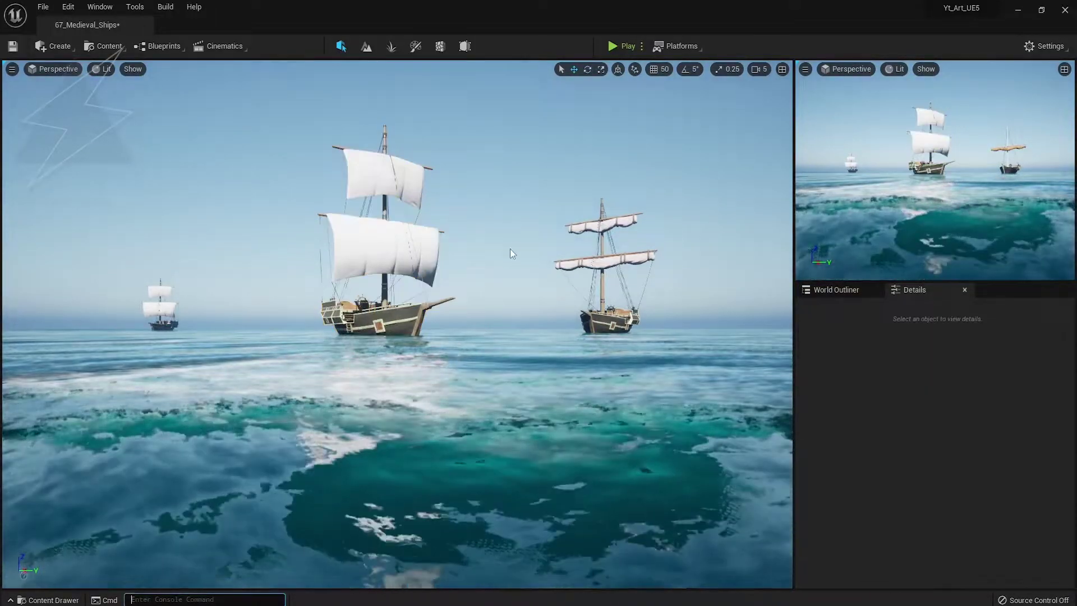
drag(510, 248, 443, 247)
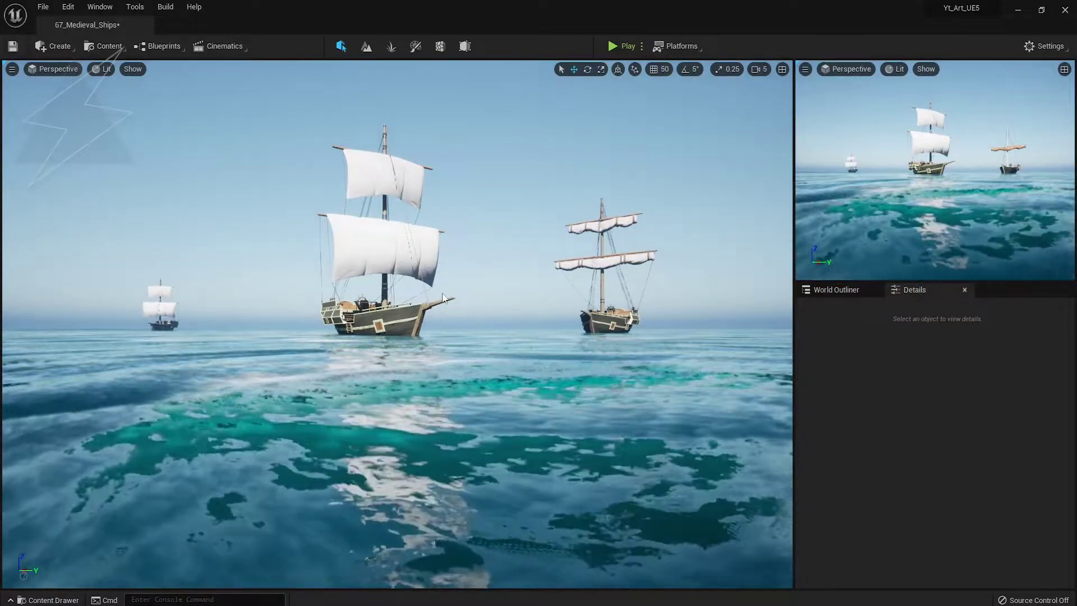
click(837, 290)
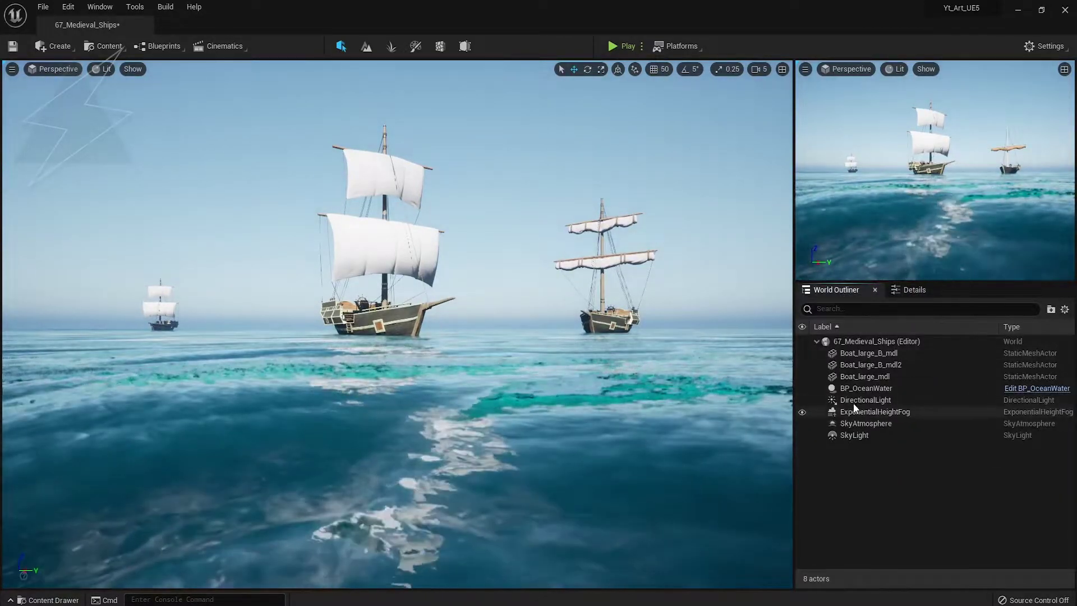
- Set the ExponentialHeightFog's Fog Density to 0.0108 and Height Falloff to 0.967616
click(866, 400)
click(864, 412)
click(912, 290)
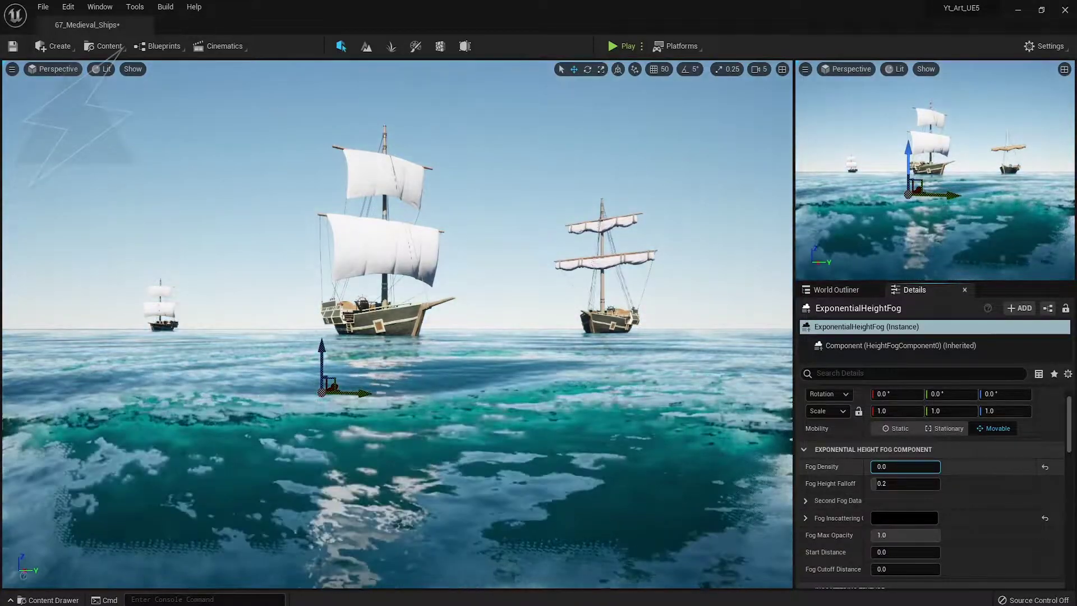
mouse_move(905, 467)
mouse_down()
mouse_move(932, 484)
mouse_move(881, 466)
mouse_move(895, 483)
mouse_up()
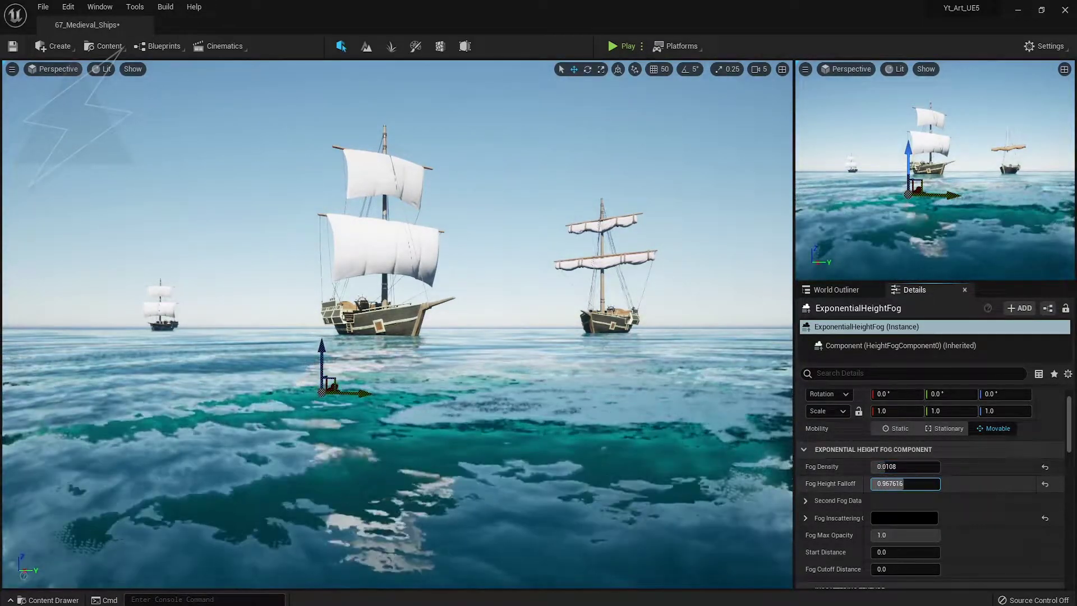
- Lower the camera speed to 2 and fly the view closer to the ships
right_drag(426, 314, 410, 298)
click(759, 69)
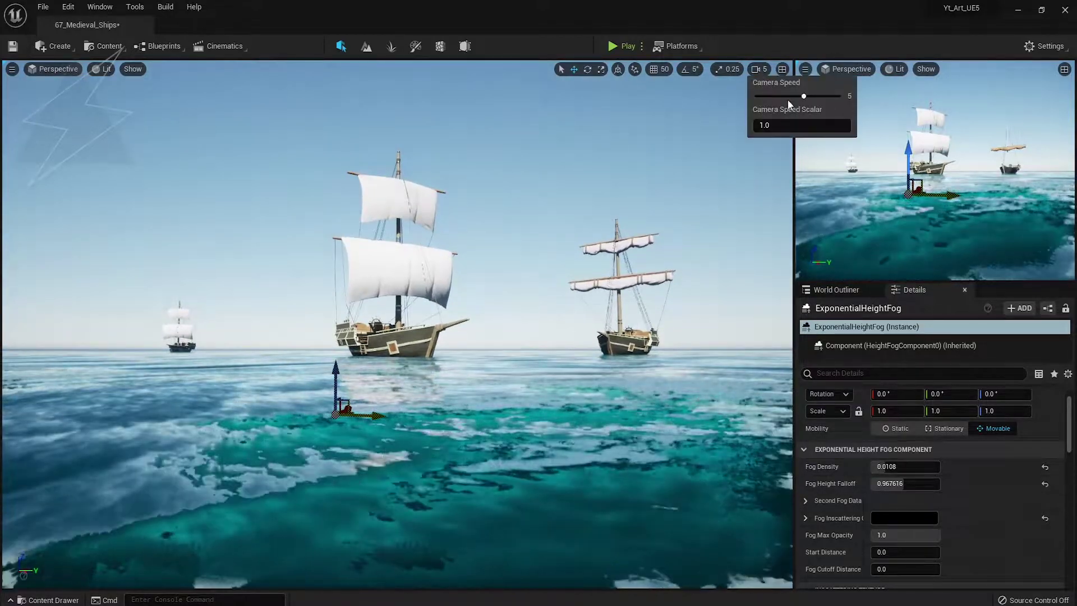
drag(788, 100, 769, 99)
right_drag(392, 337, 399, 277)
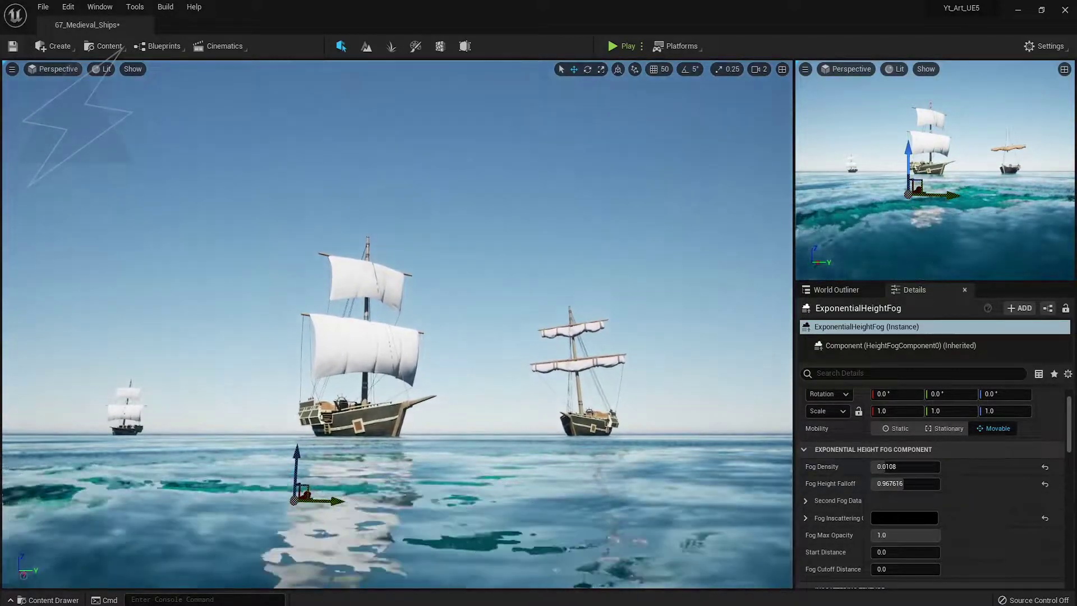
right_drag(557, 464, 557, 463)
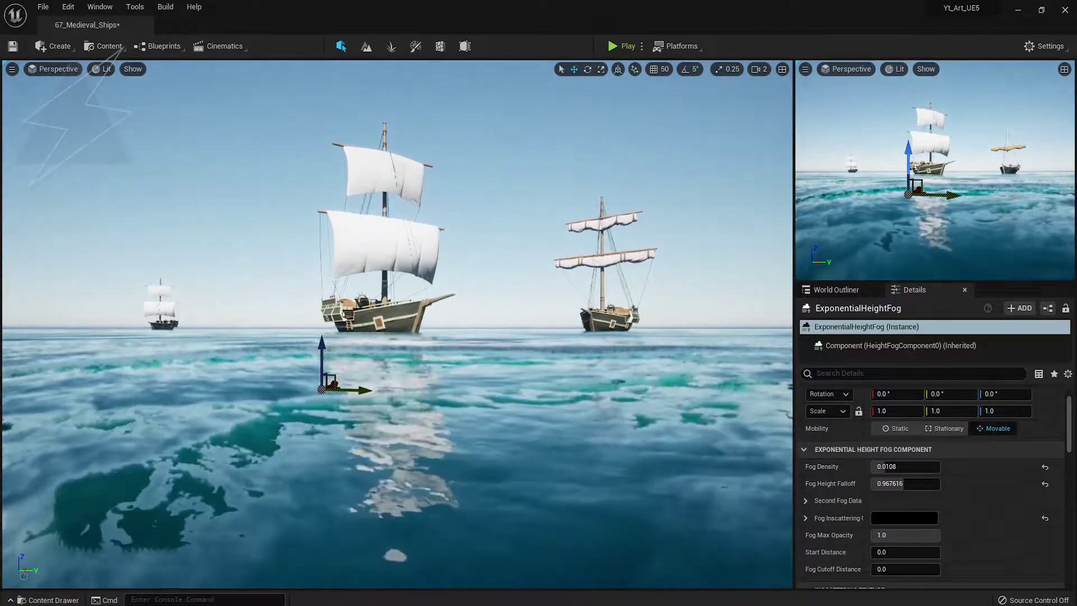
right_drag(557, 464, 557, 463)
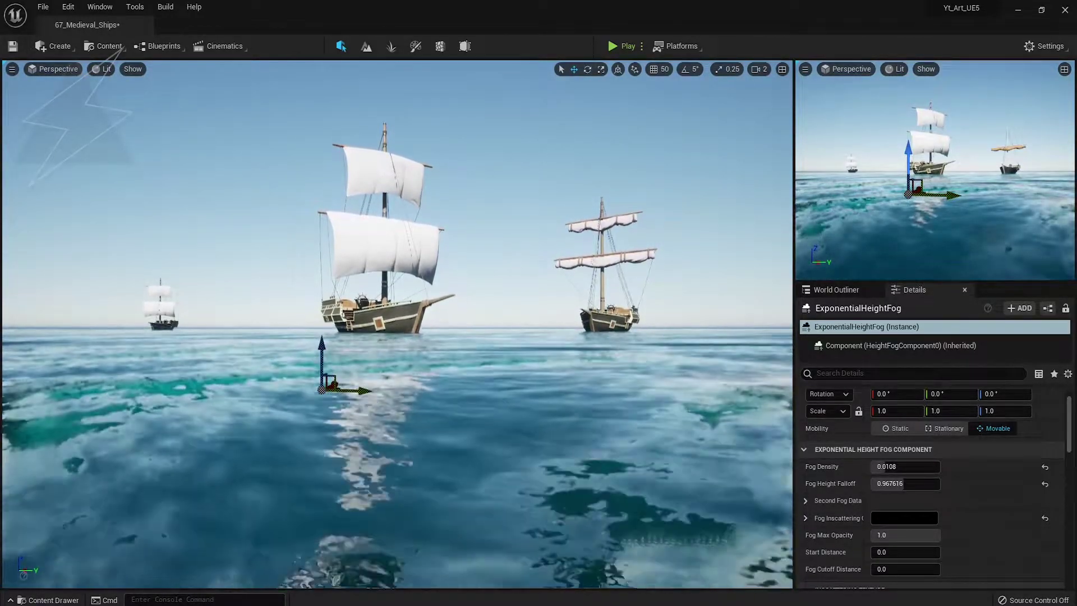
click(511, 222)
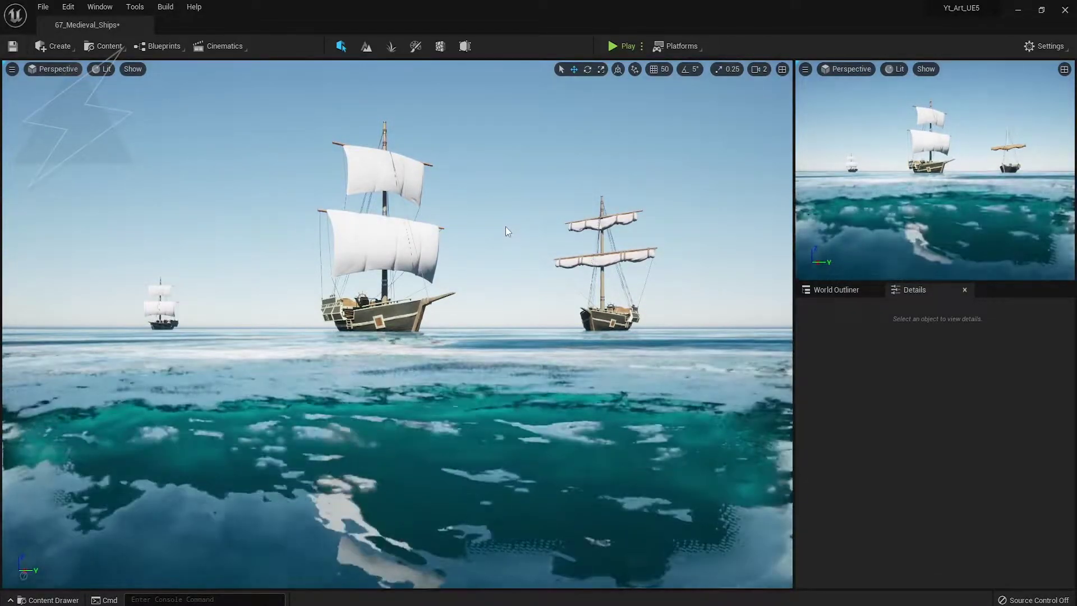
right_drag(506, 226, 506, 227)
- Fly over the ships at camera speed 6, then set speed 3 and restore the editor layout
click(758, 69)
drag(766, 95, 817, 95)
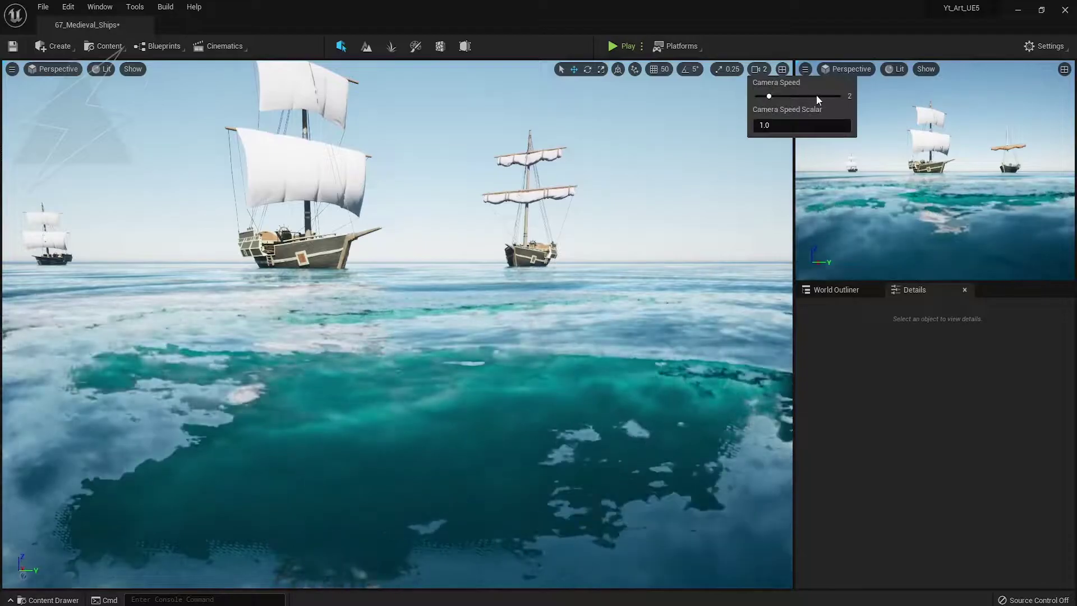
right_drag(729, 169, 729, 168)
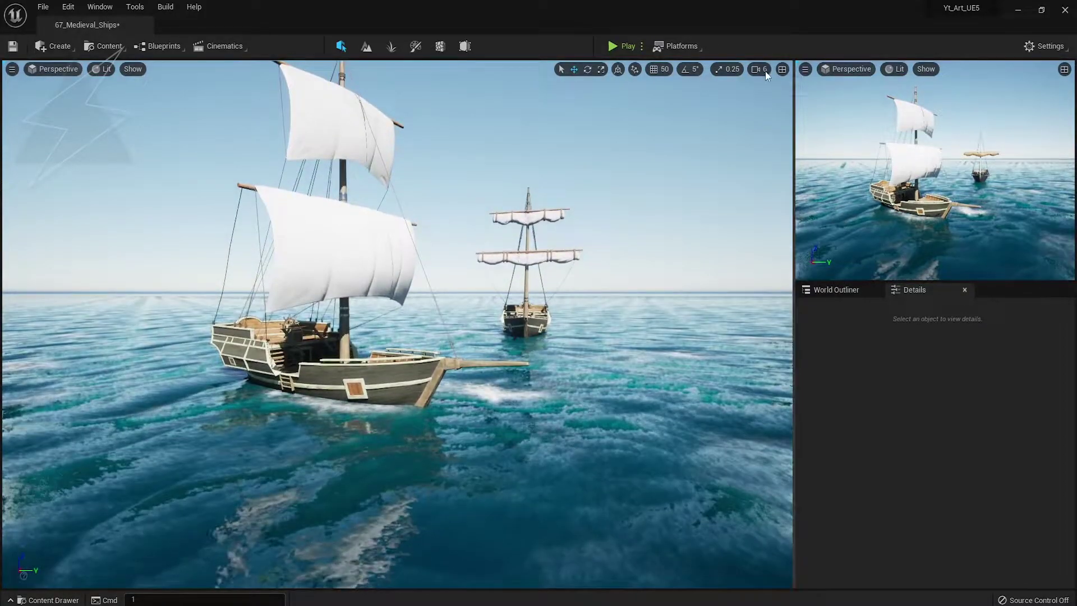
click(760, 69)
drag(773, 95, 760, 95)
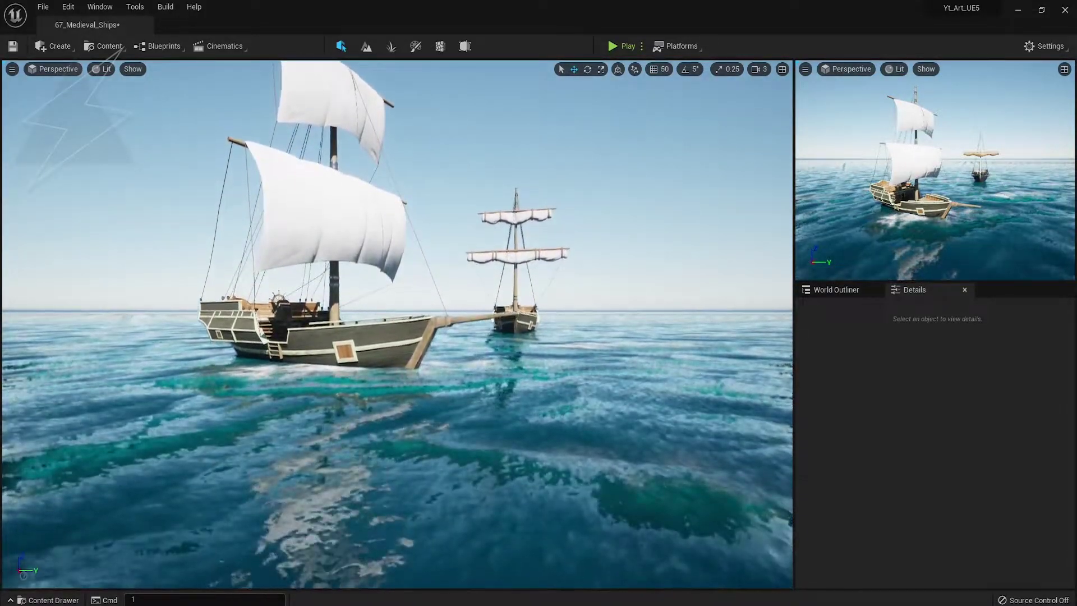
key(F11)
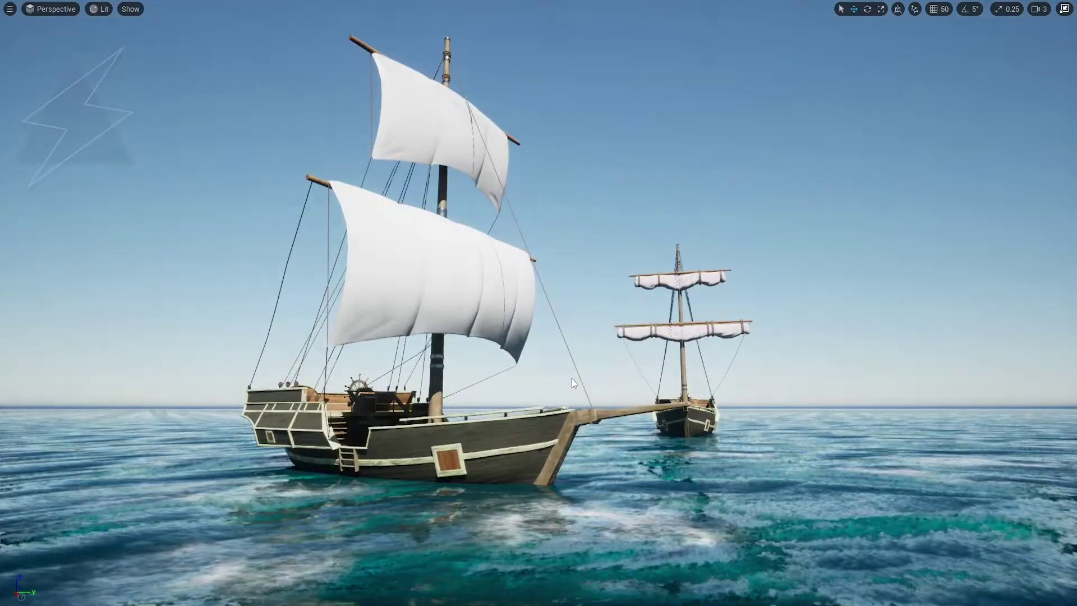
key(F11)
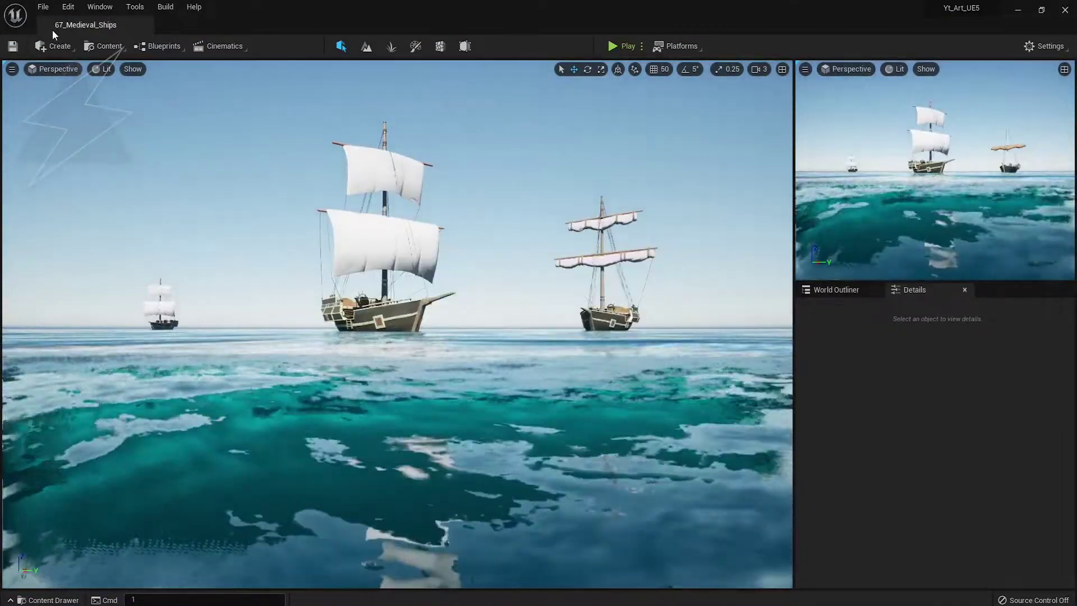
- Place a Sphere Reflection Capture among the ships, radius 16384, shifted along Y
click(56, 46)
mouse_move(125, 121)
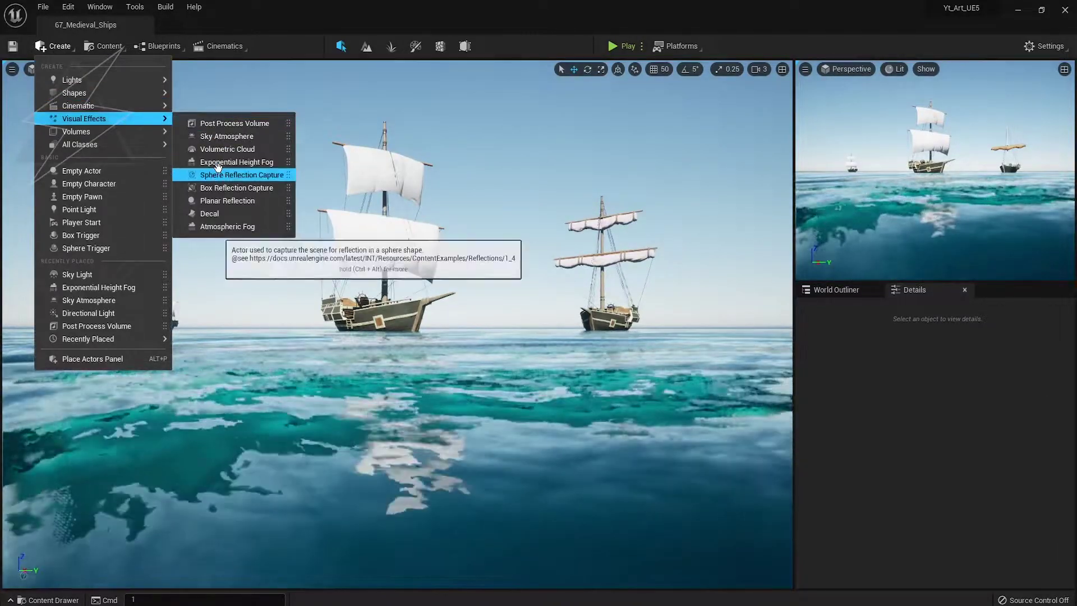
click(224, 175)
drag(391, 350, 394, 292)
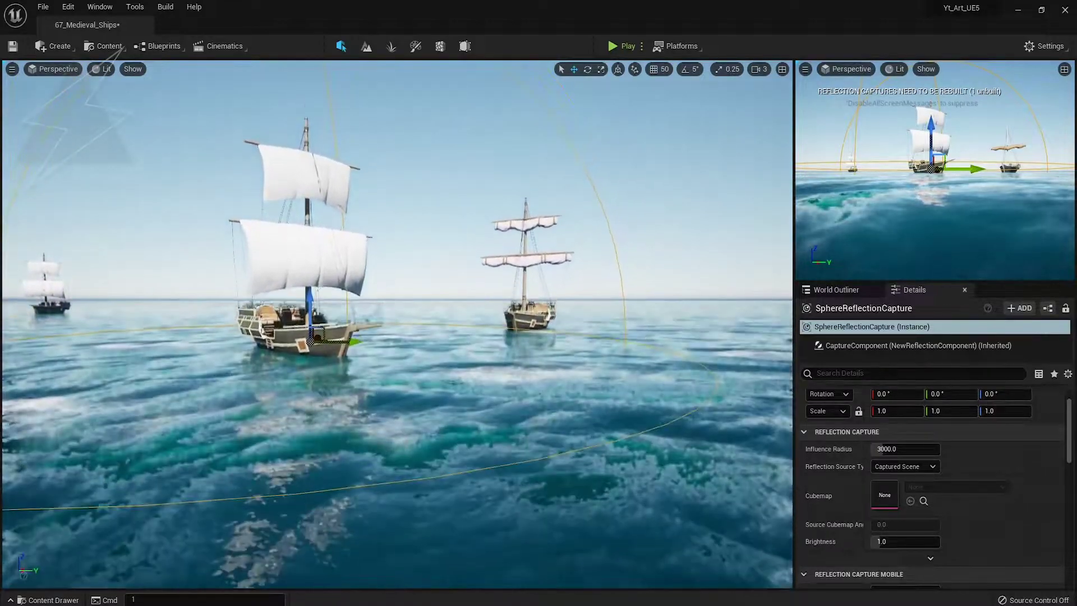
click(760, 69)
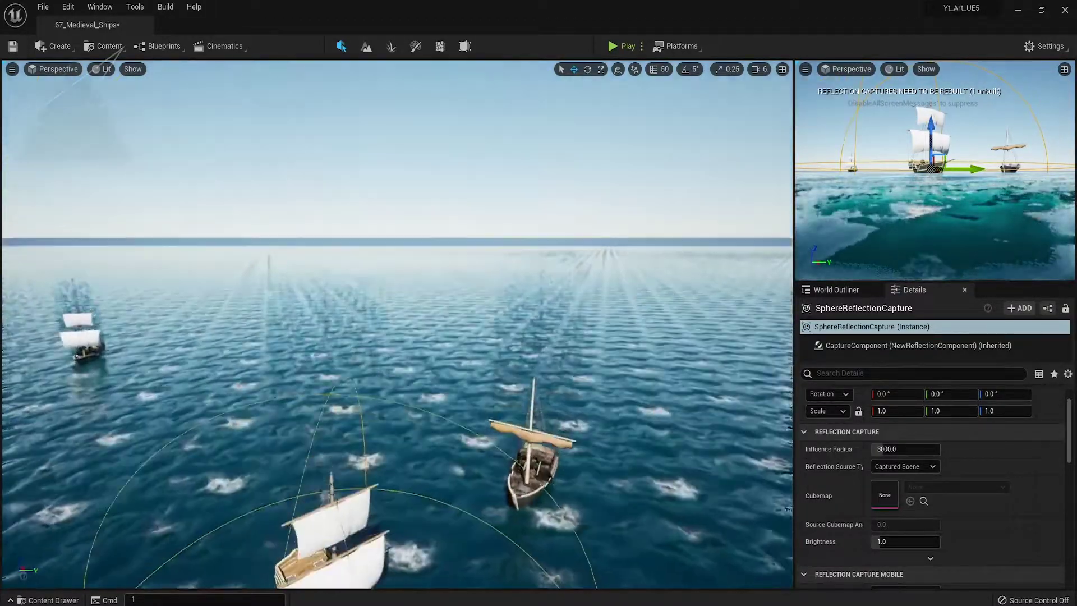
right_drag(701, 168, 702, 336)
drag(885, 449, 954, 449)
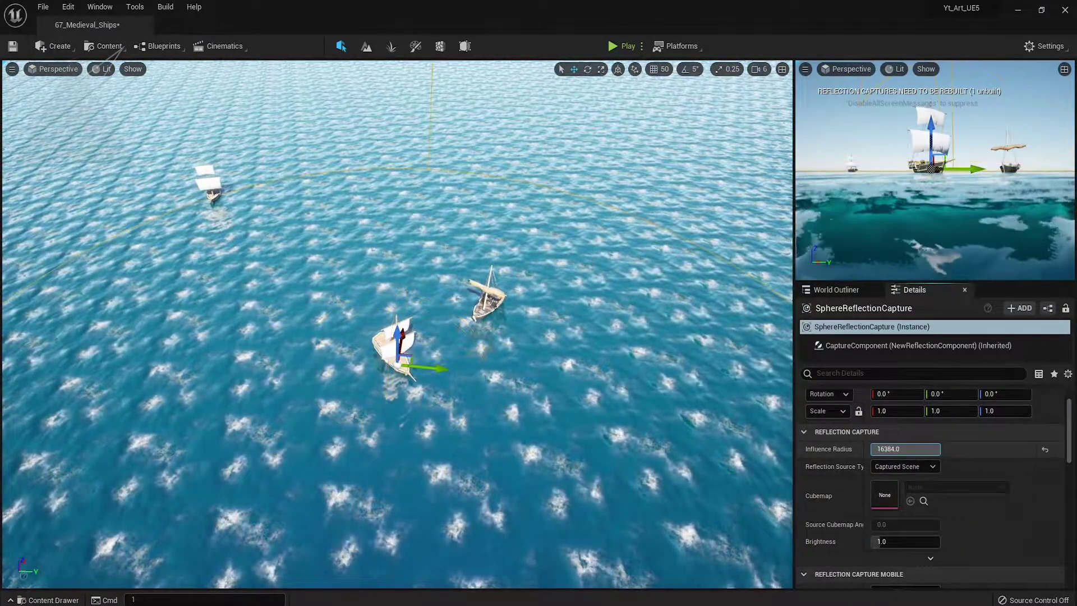
right_drag(620, 440, 459, 426)
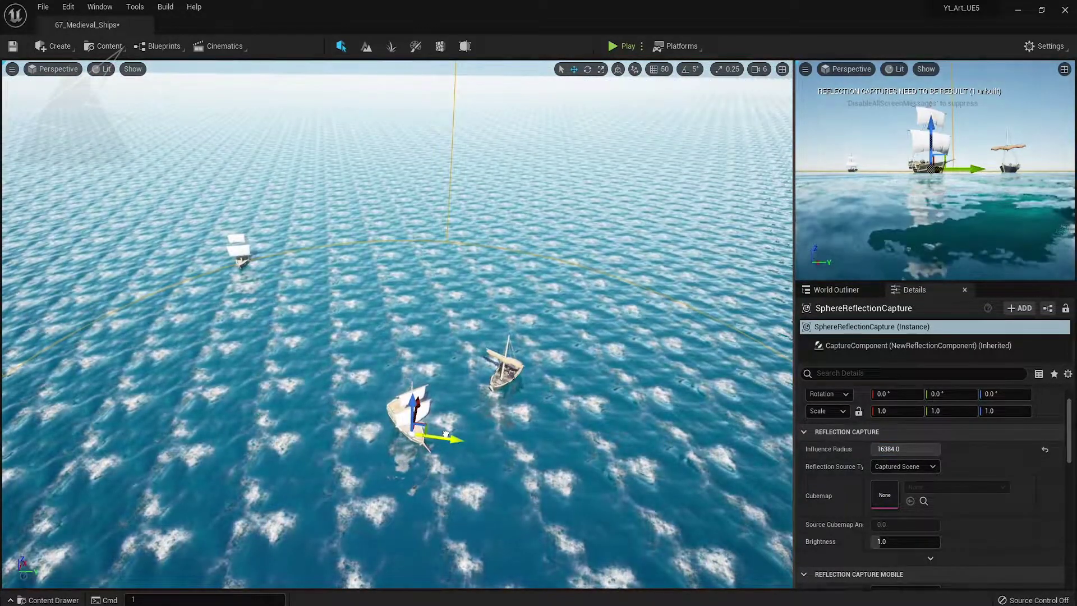
drag(446, 434, 391, 417)
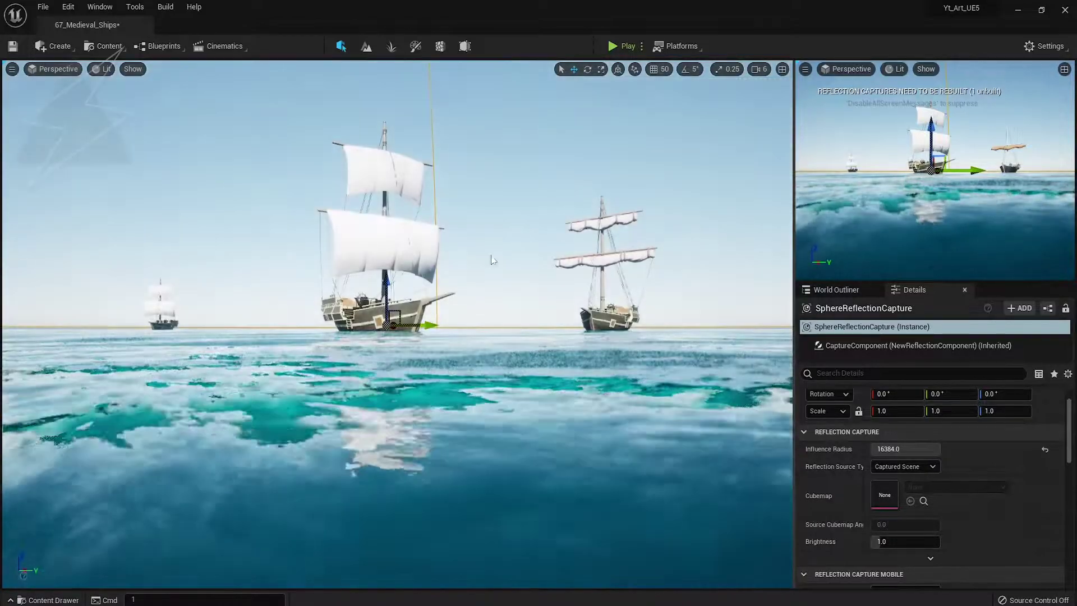
click(490, 320)
- Select the ExponentialHeightFog in the World Outliner
click(851, 294)
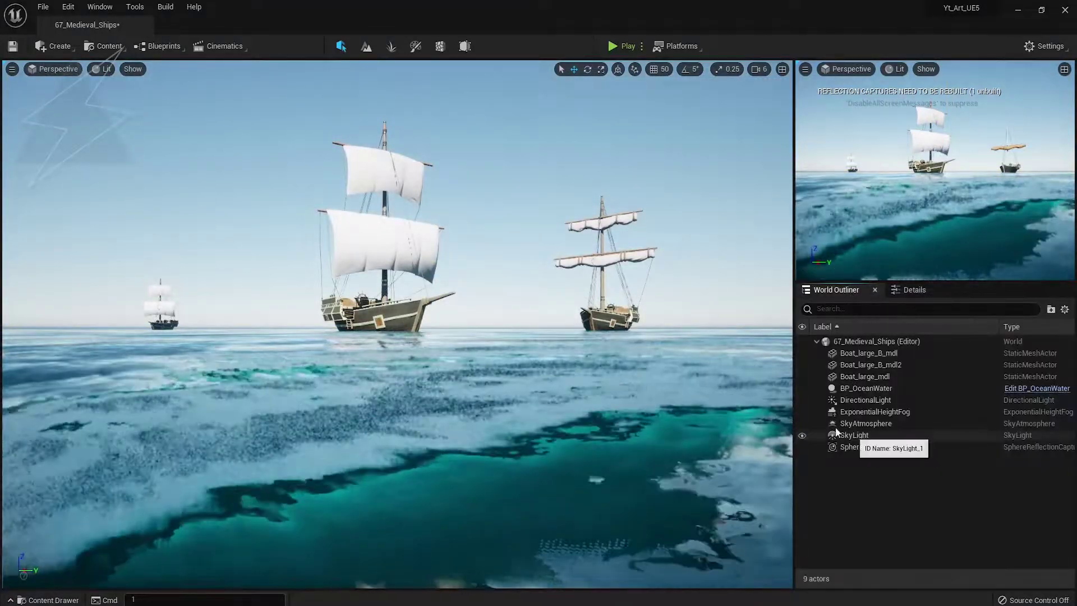
click(860, 401)
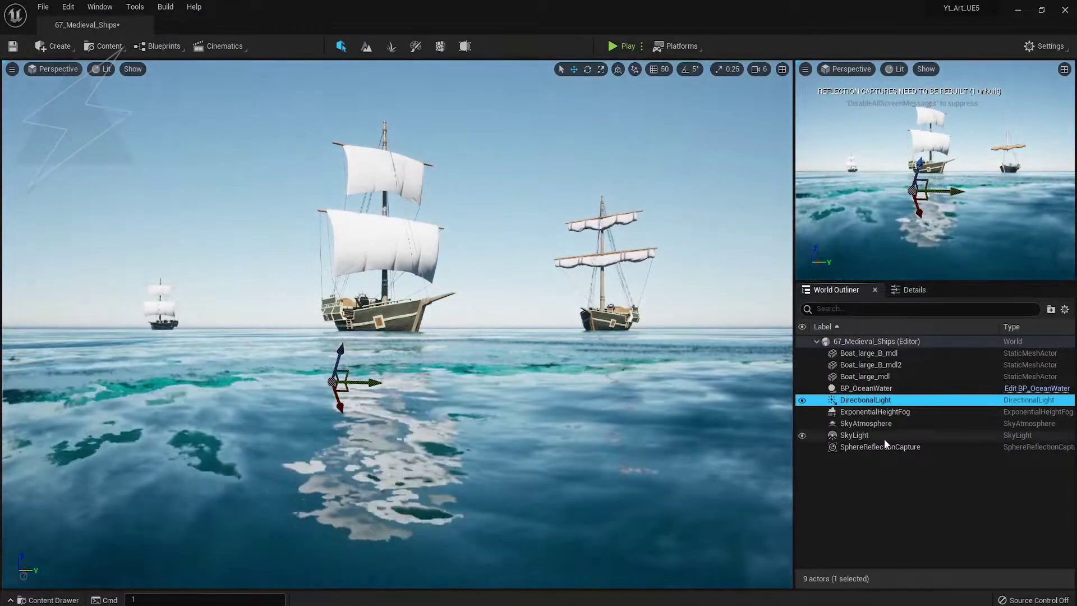
click(818, 415)
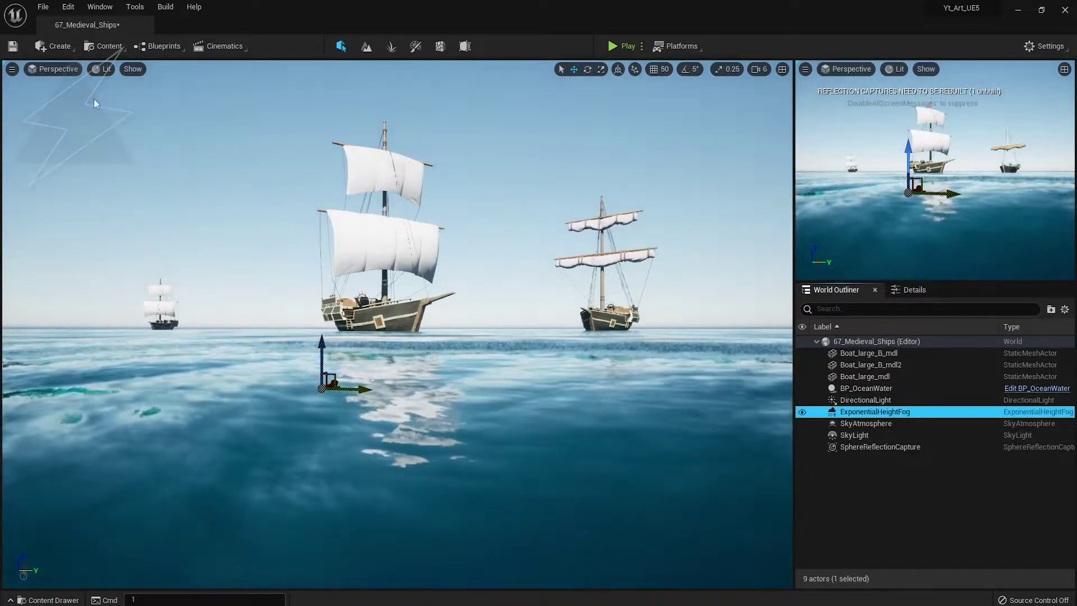
click(56, 46)
- Add a Volumetric Cloud with layer height 10.0 and layer bottom altitude about 4.48
mouse_move(112, 119)
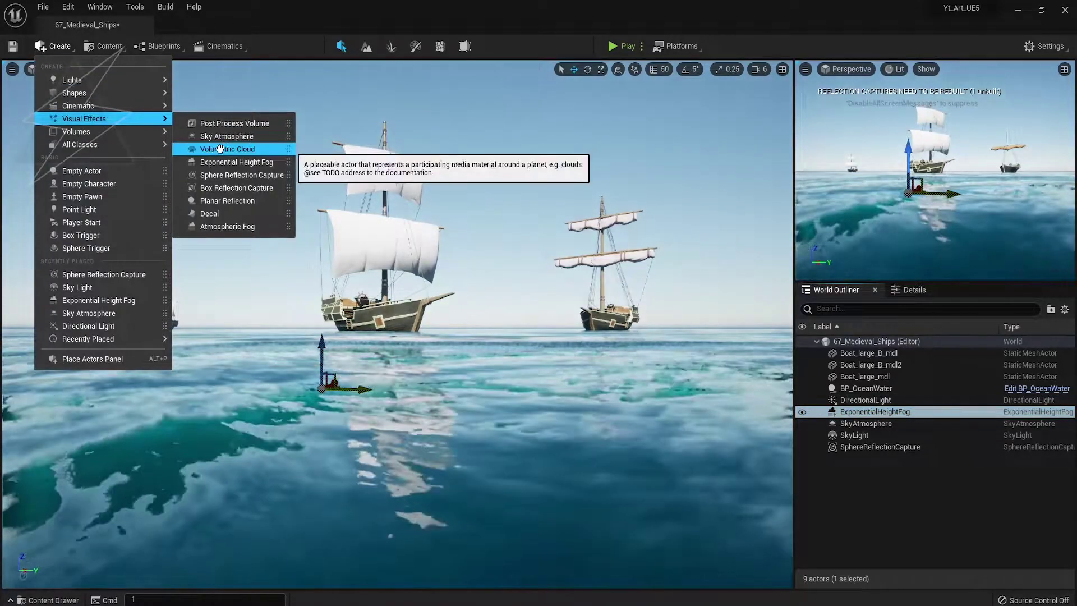
click(219, 148)
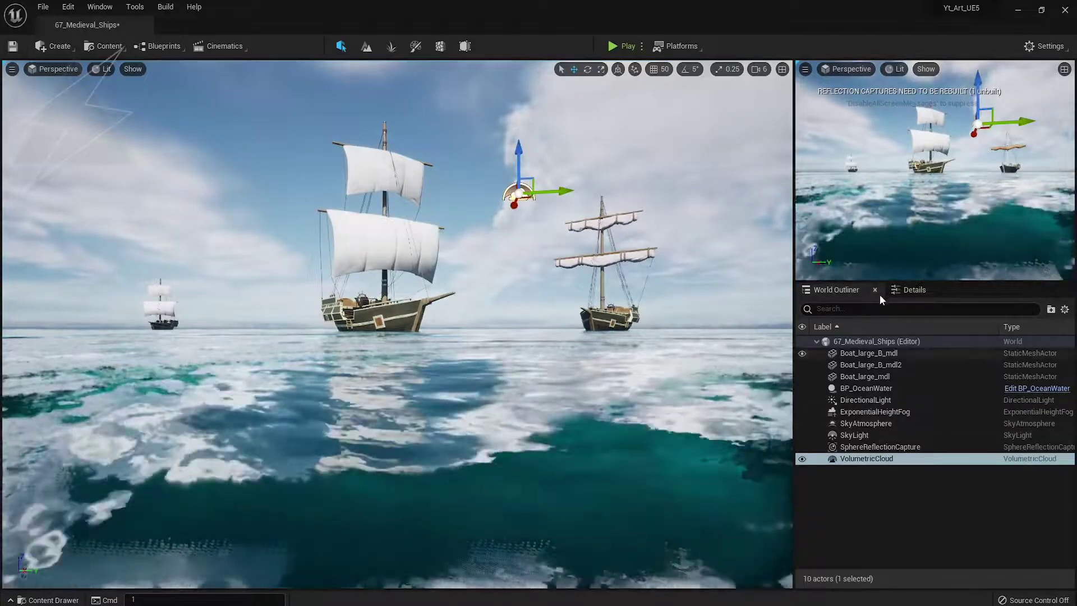
click(910, 289)
mouse_move(905, 466)
mouse_down()
mouse_move(931, 466)
mouse_move(876, 483)
mouse_up()
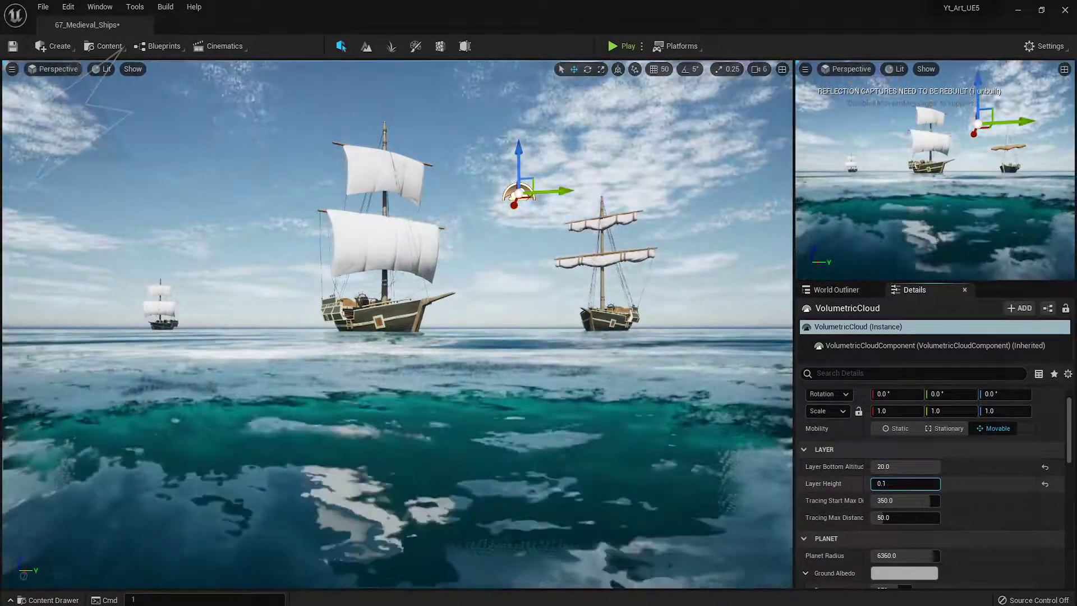
click(1045, 485)
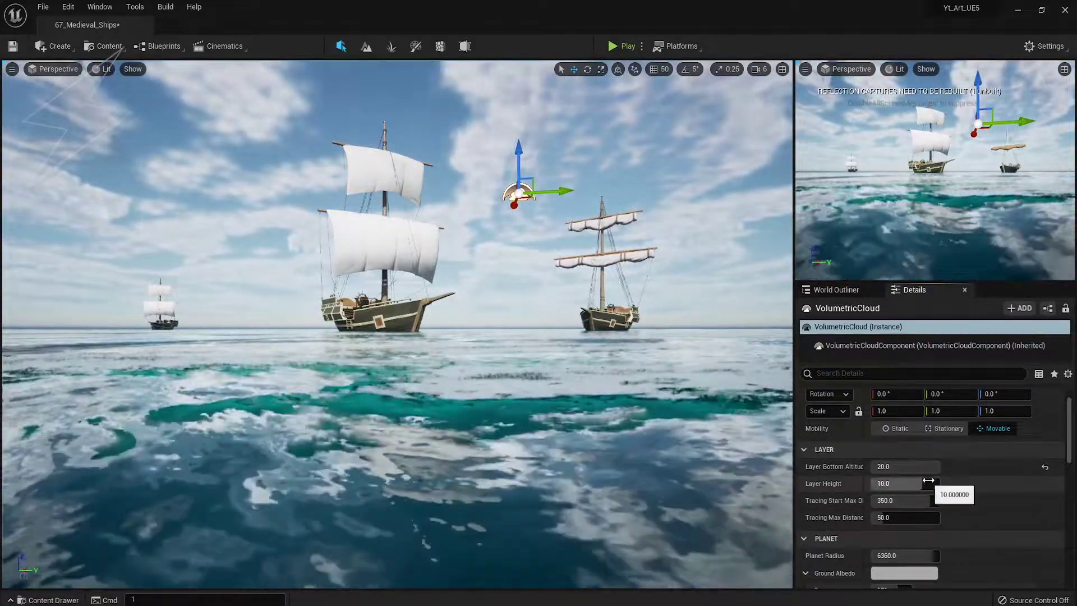
mouse_move(906, 466)
mouse_down()
mouse_move(883, 466)
mouse_move(931, 466)
mouse_up()
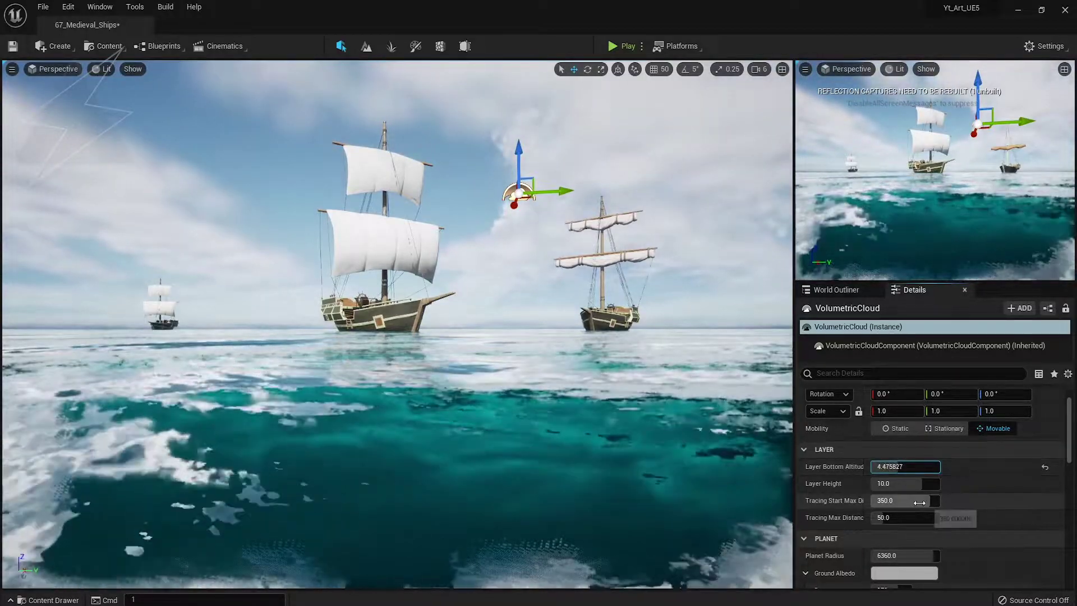
click(57, 47)
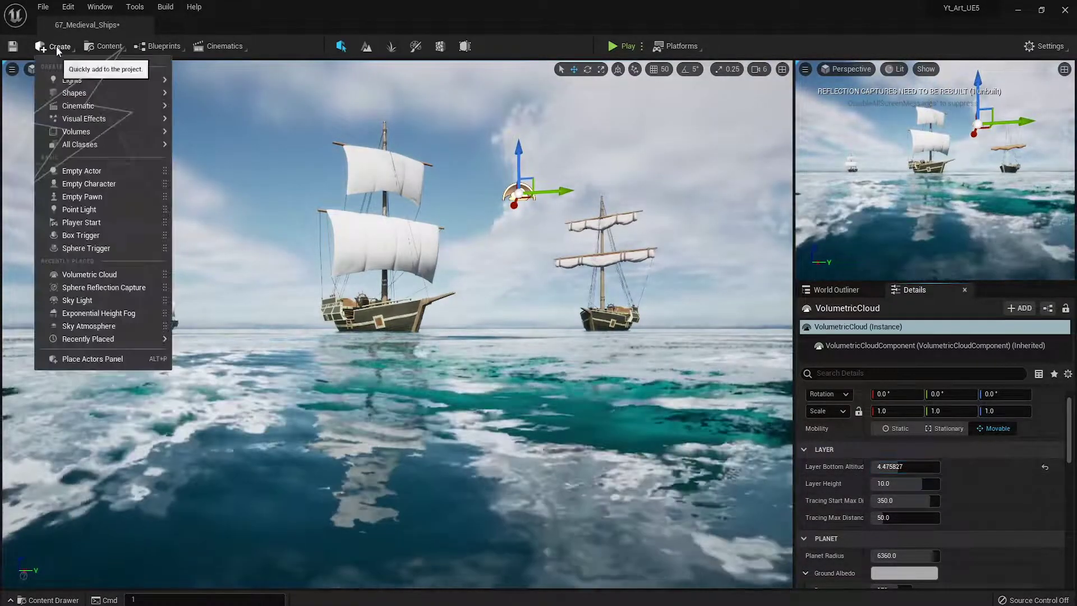
mouse_move(100, 79)
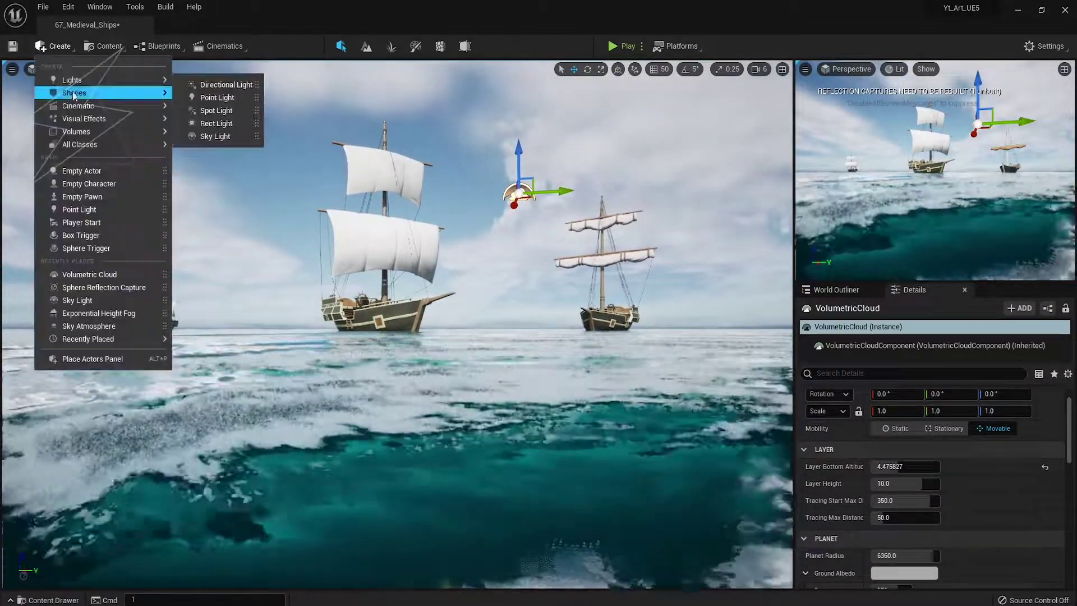
- Place a Post Process Volume and filter its properties for 'inf' to find Infinite Extent
mouse_move(101, 118)
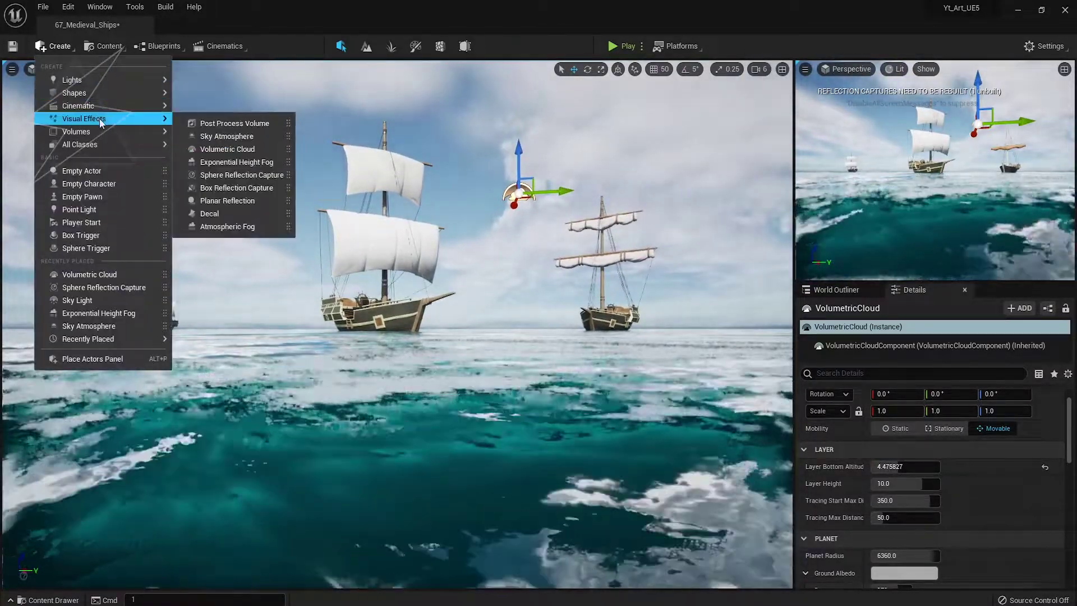
click(227, 120)
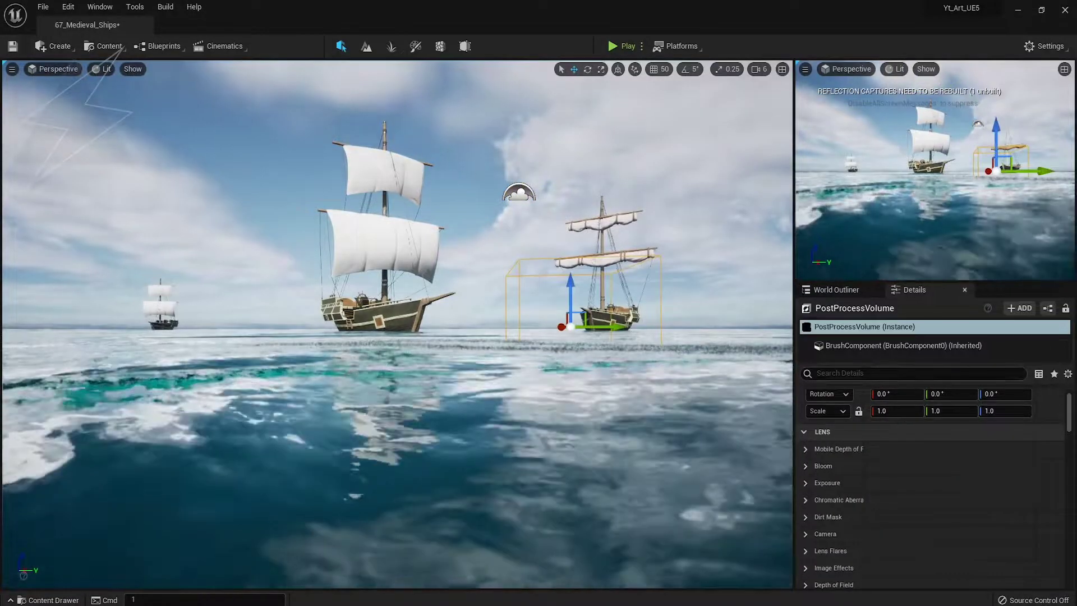
click(867, 373)
text(inf)
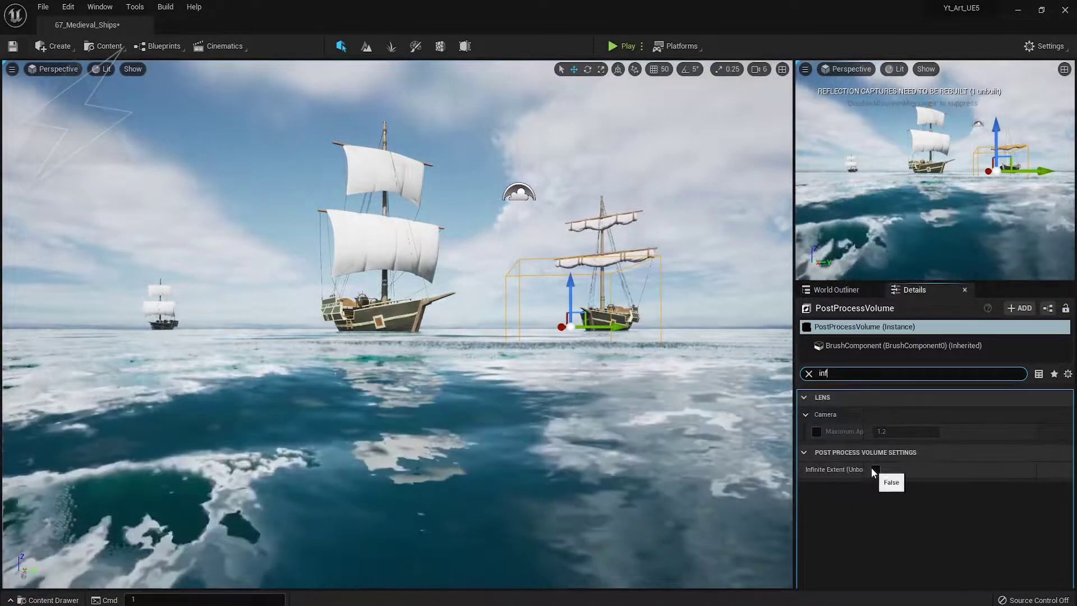
click(809, 373)
- Set exposure Min Brightness to 1.0 and leave the Max Brightness override off
scroll(884, 490, down, 10)
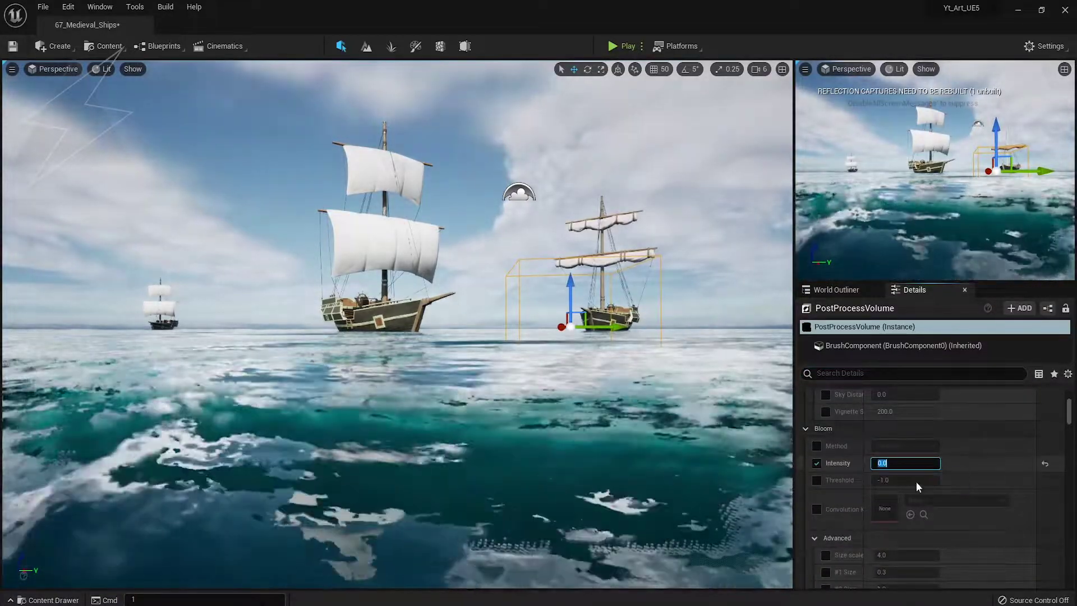
scroll(877, 499, down, 5)
scroll(859, 503, down, 5)
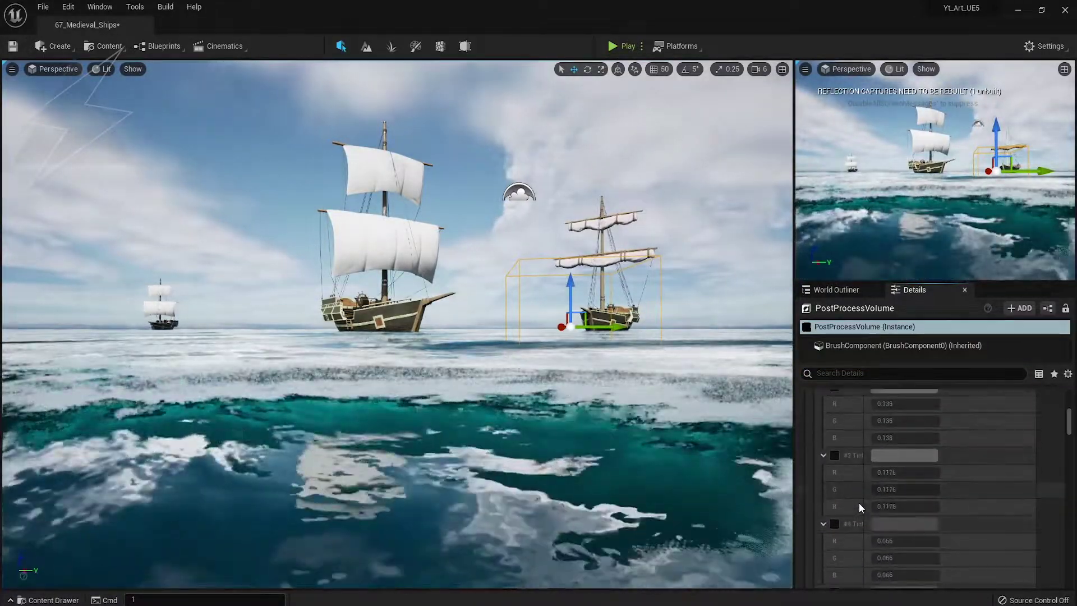
scroll(842, 494, down, 10)
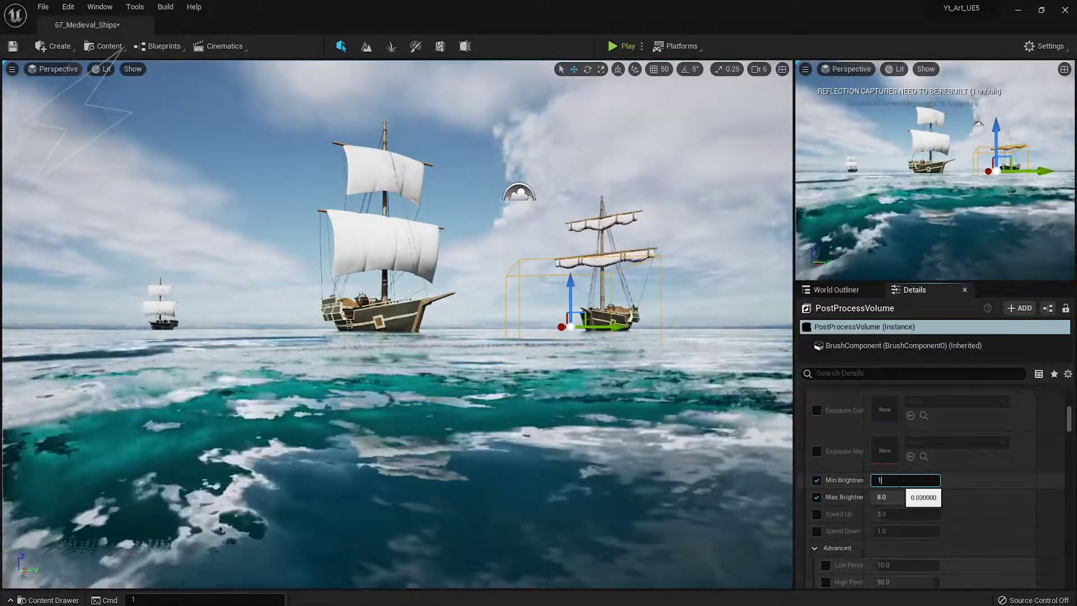
text(1)
key(Return)
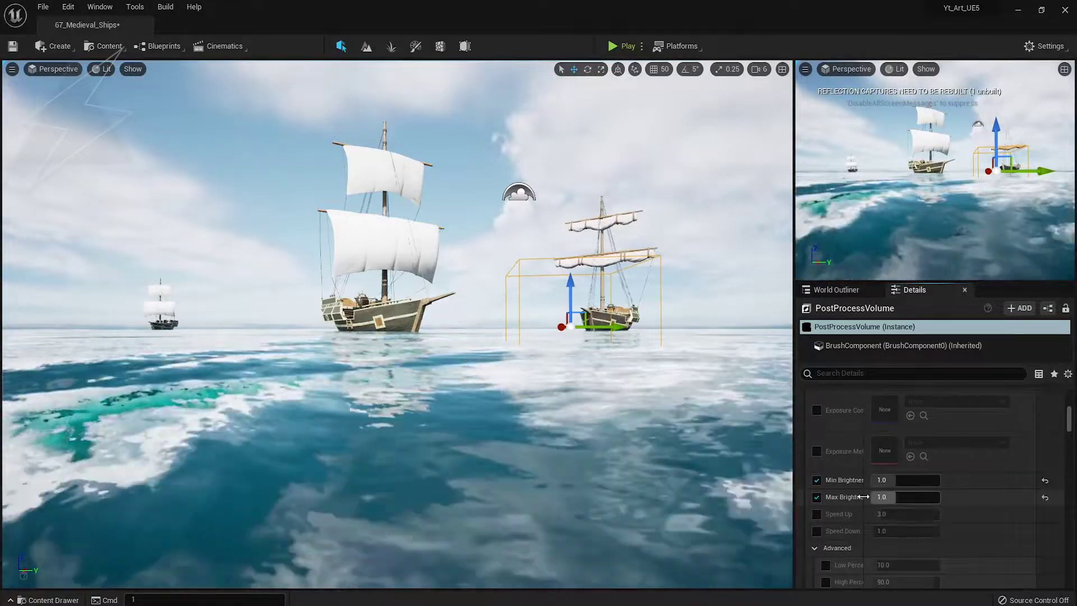
click(817, 497)
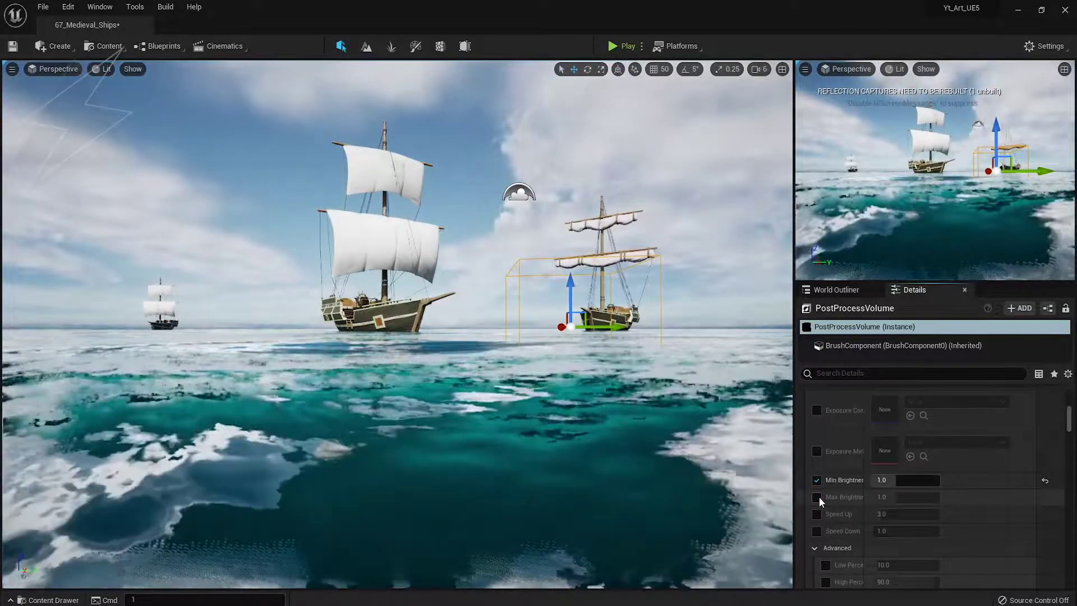
click(817, 497)
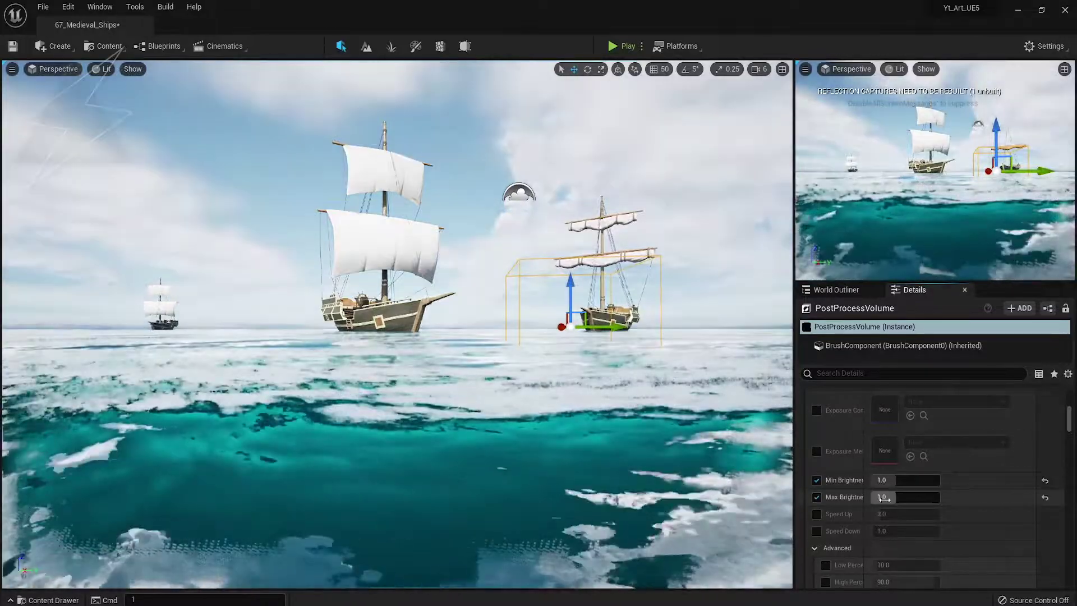
drag(892, 498, 931, 498)
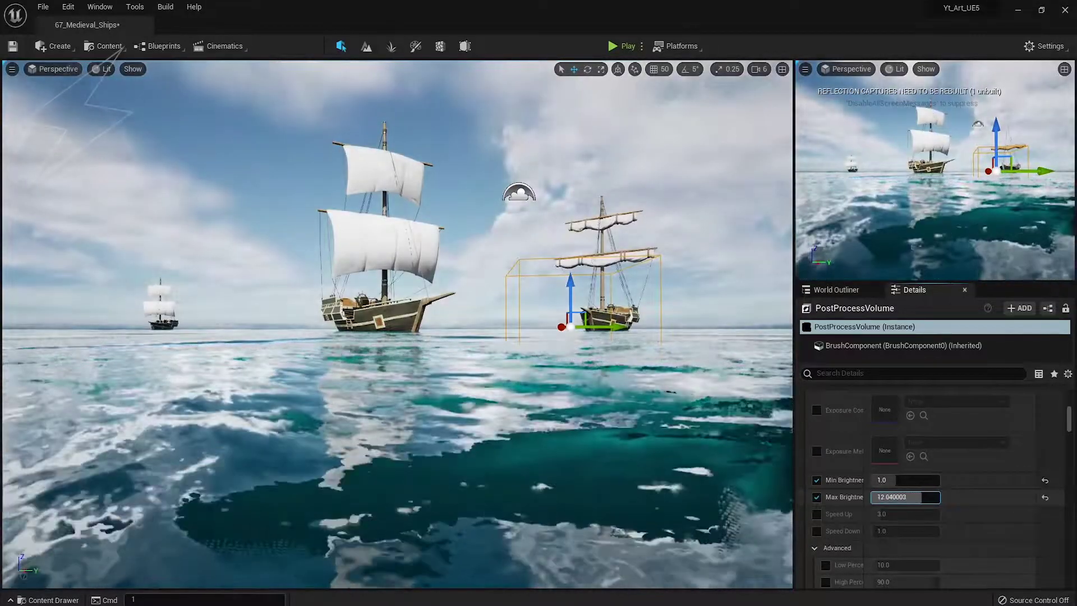
click(817, 497)
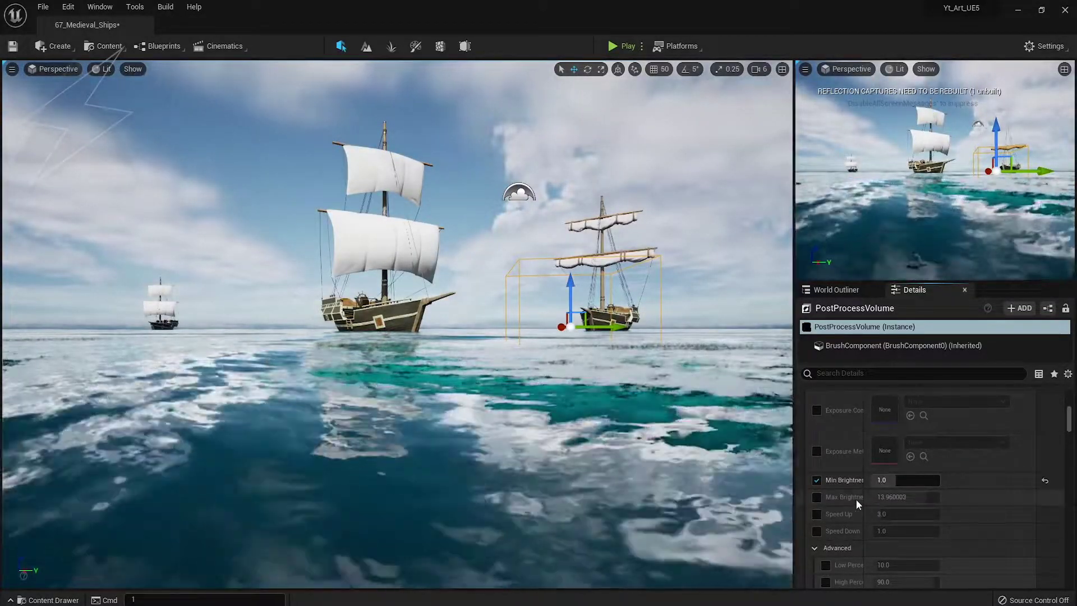
scroll(858, 500, down, 5)
scroll(858, 499, down, 5)
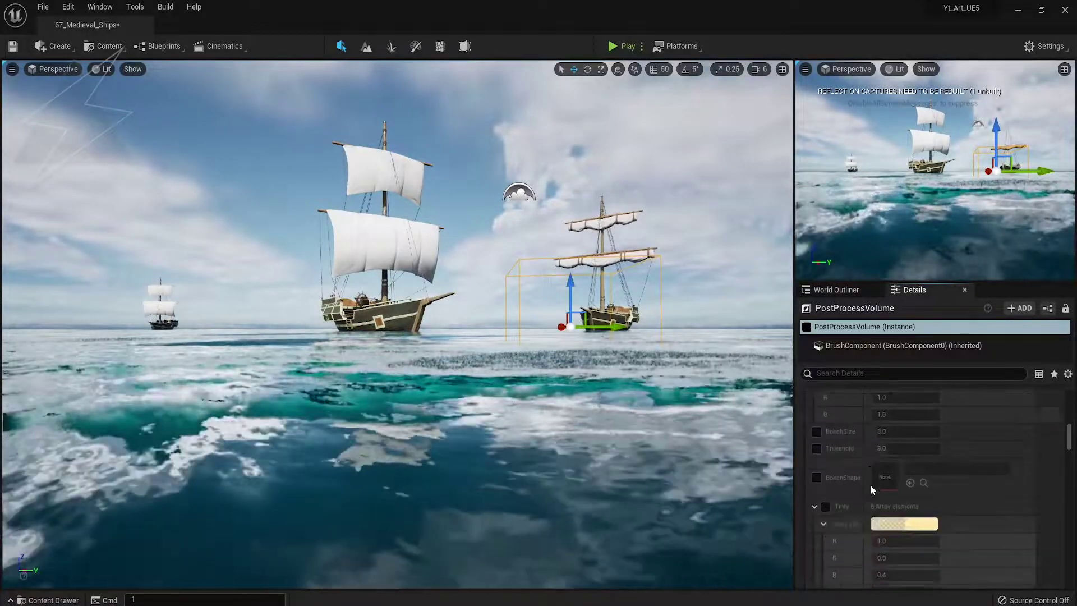
- Deepen the post-process vignette intensity to 0.528
scroll(870, 485, down, 5)
scroll(823, 458, down, 5)
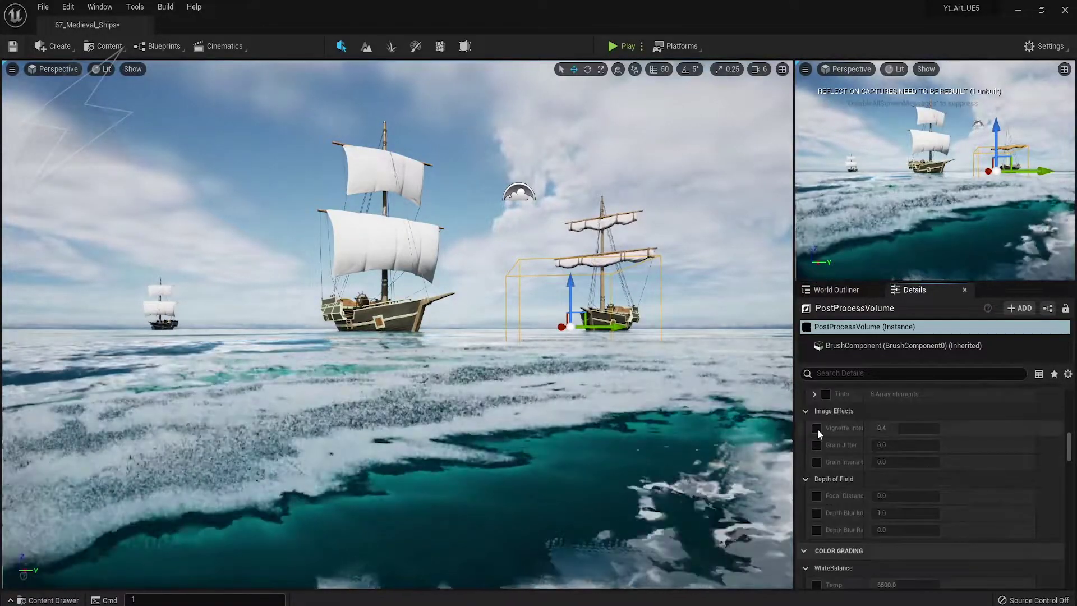
drag(898, 432, 920, 432)
scroll(849, 494, down, 4)
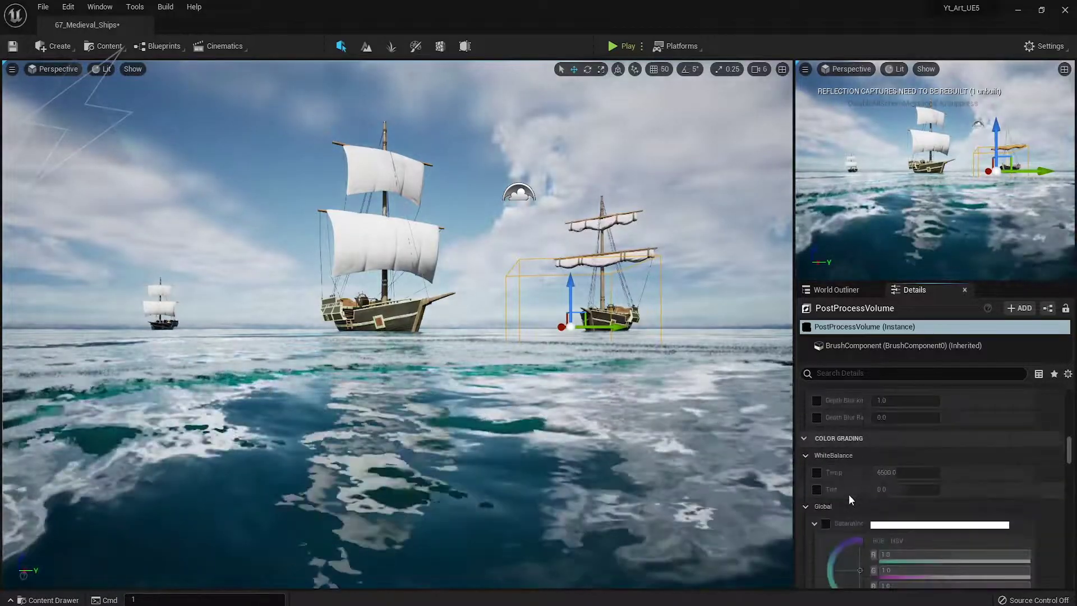
scroll(833, 449, down, 3)
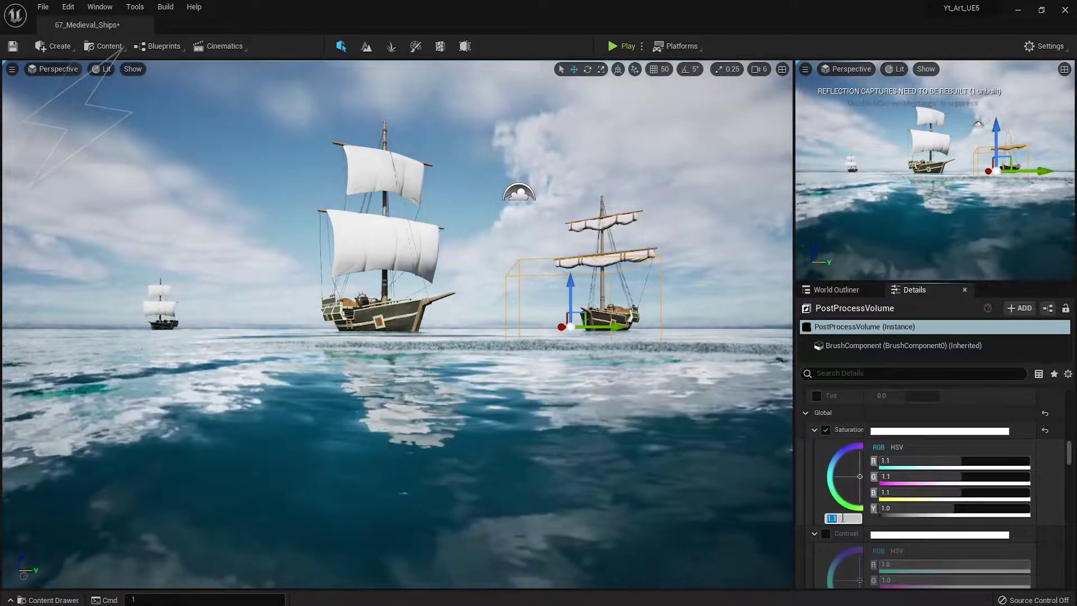
scroll(843, 518, down, 2)
- Enable the global contrast override and set midtones saturation to 1.2
click(845, 513)
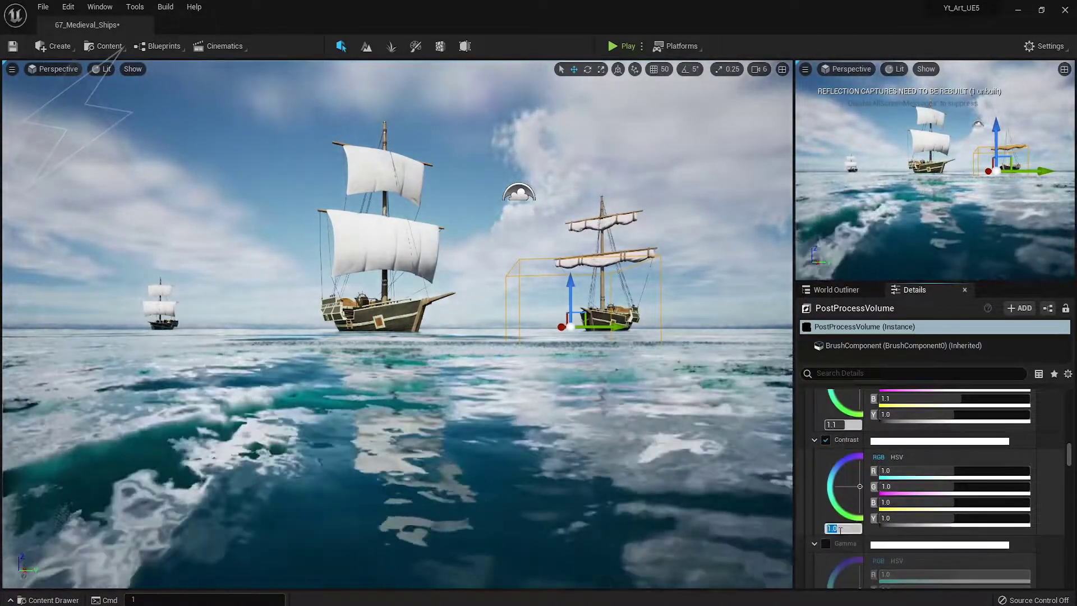
scroll(835, 503, down, 2)
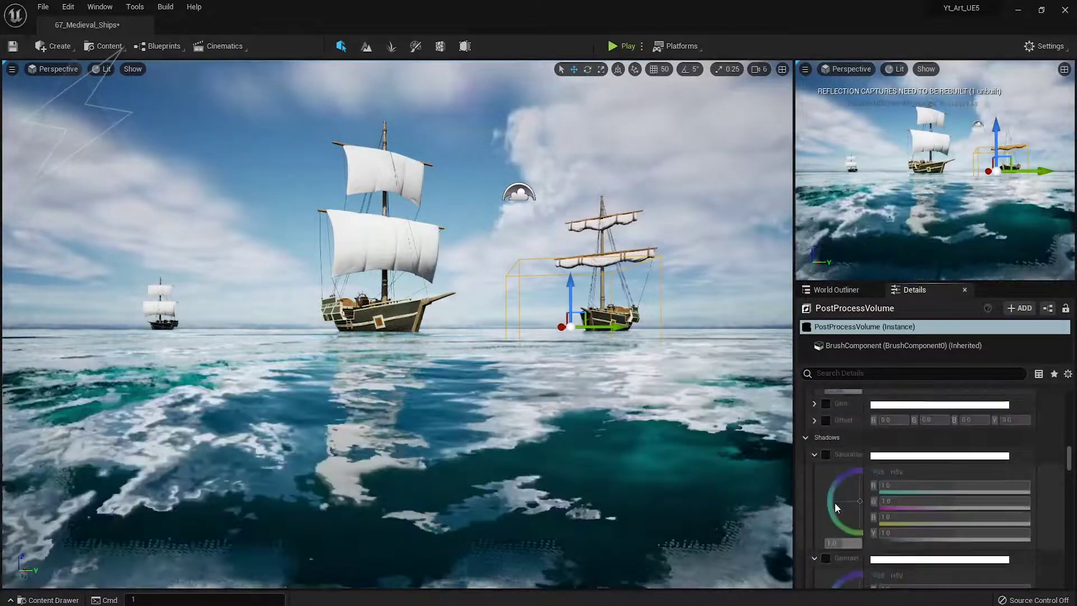
scroll(828, 457, down, 2)
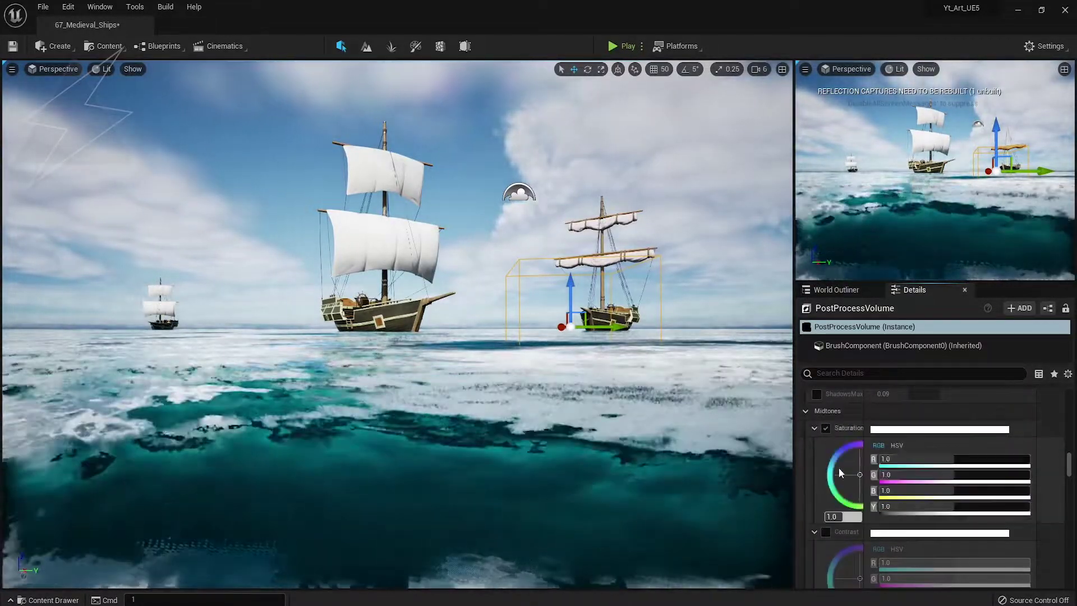
click(844, 516)
text(1.2)
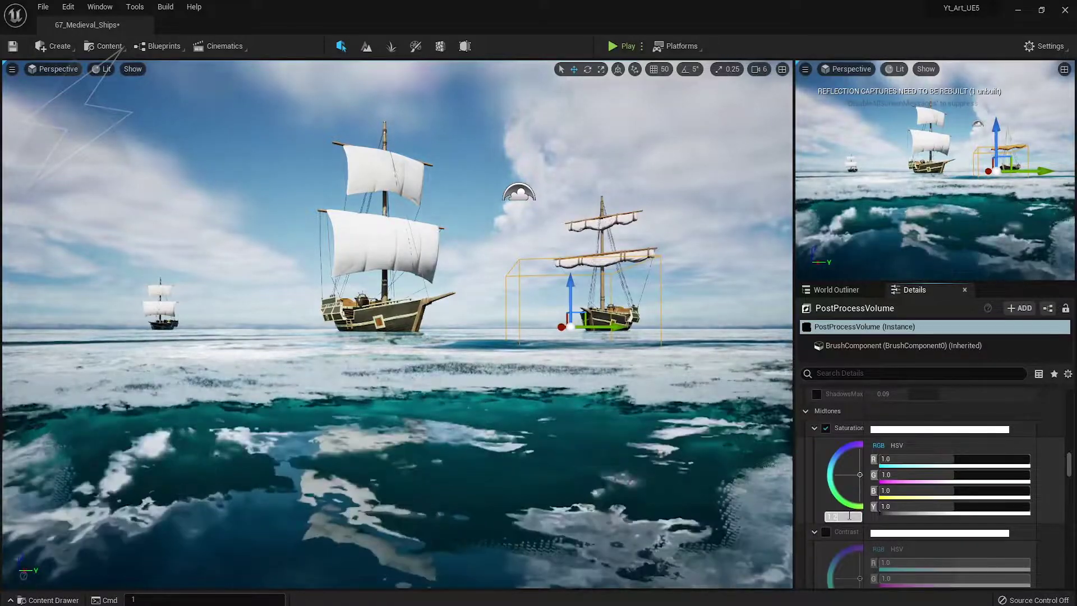
key(Return)
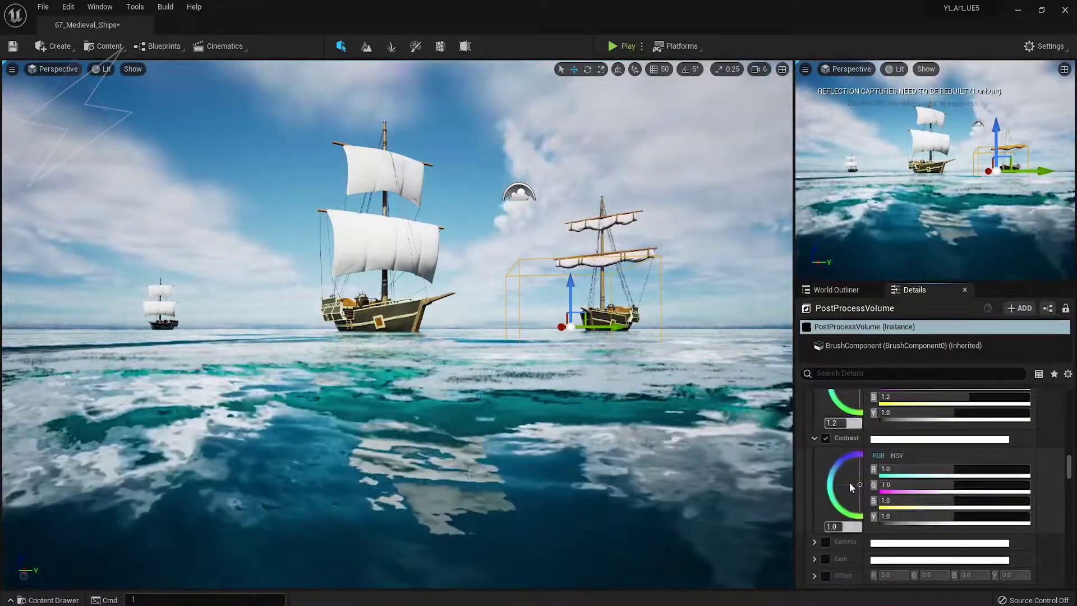
- Try midtones contrast at 1.3, then 0.92, and turn its override off
scroll(849, 482, down, 2)
click(840, 507)
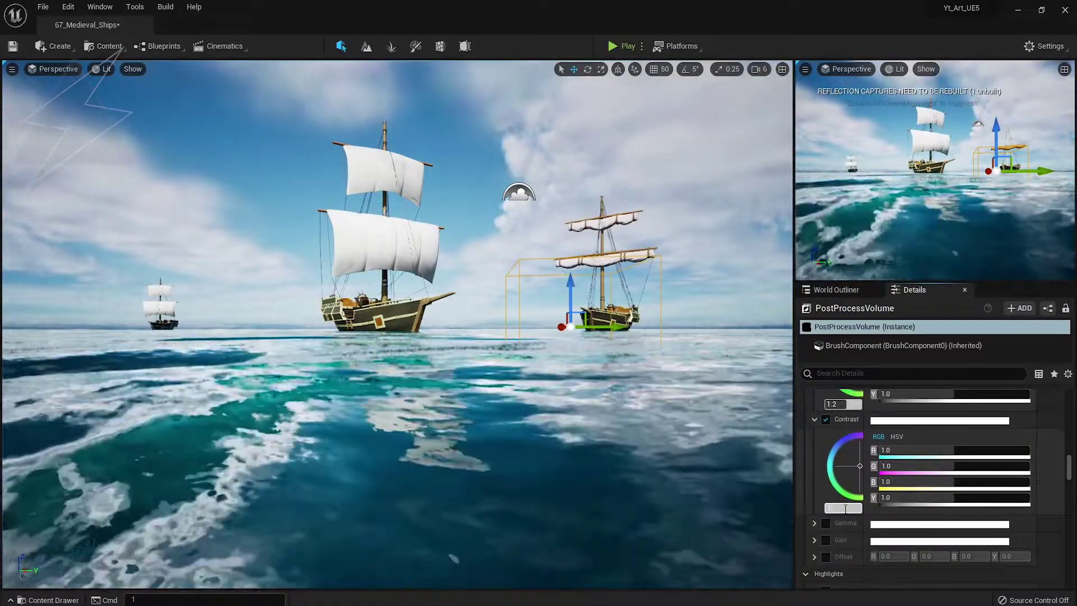
text(1.3)
key(Return)
text(0.92)
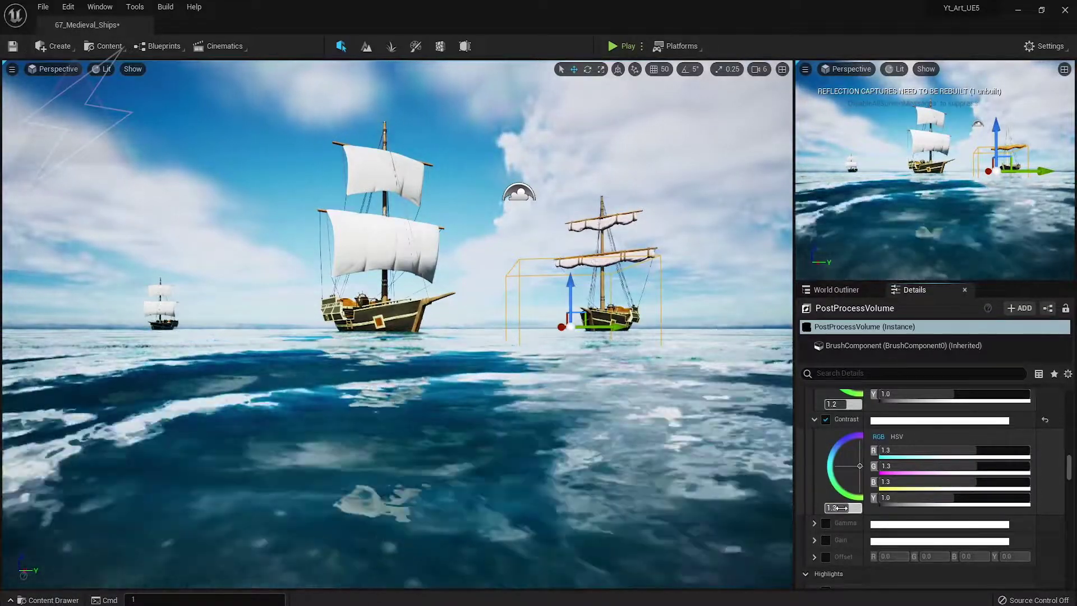
key(Return)
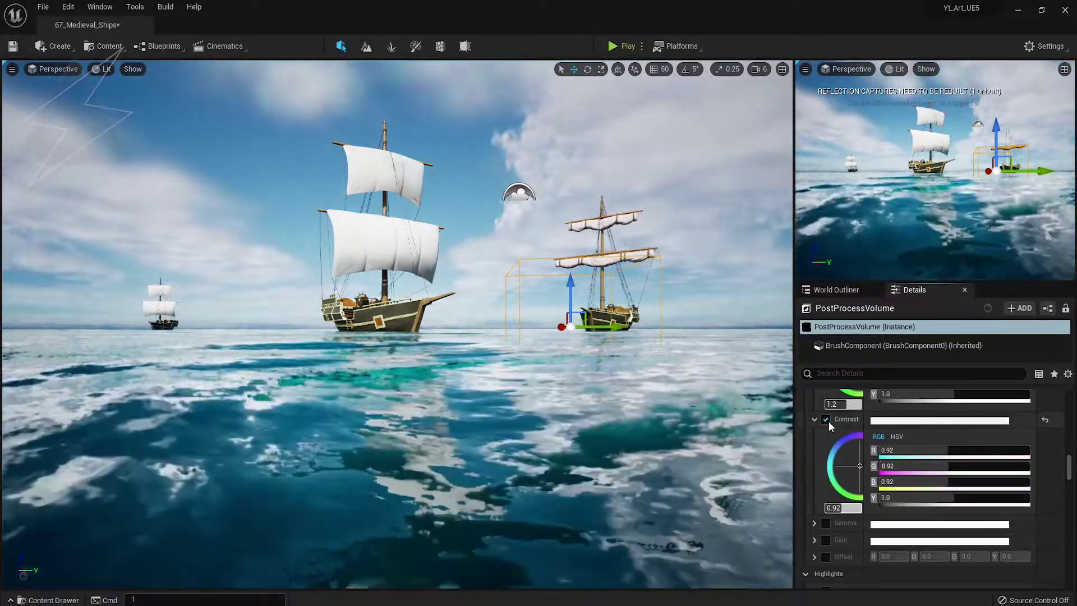
click(826, 420)
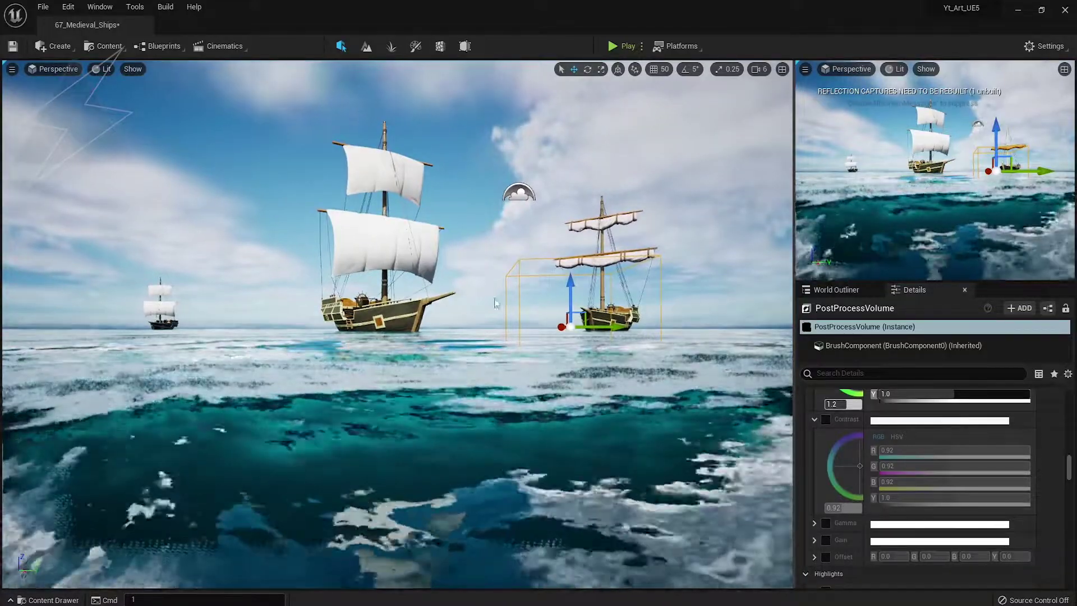
- Reselect the PostProcessVolume and lower midtones saturation to 1.1
click(465, 152)
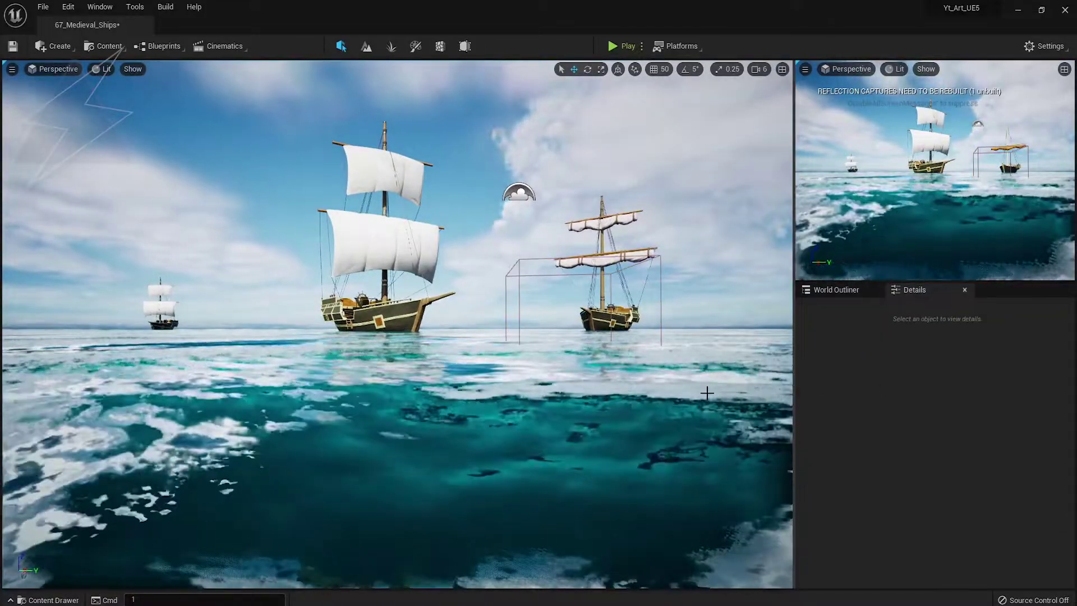
click(836, 290)
click(873, 423)
click(914, 289)
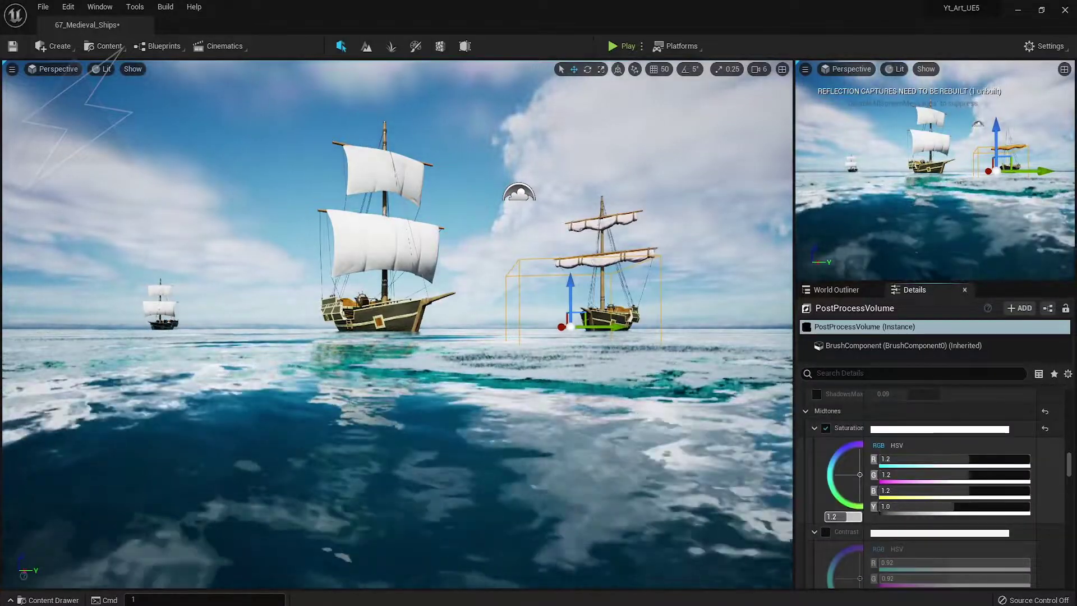
click(850, 517)
text(1.1)
key(Return)
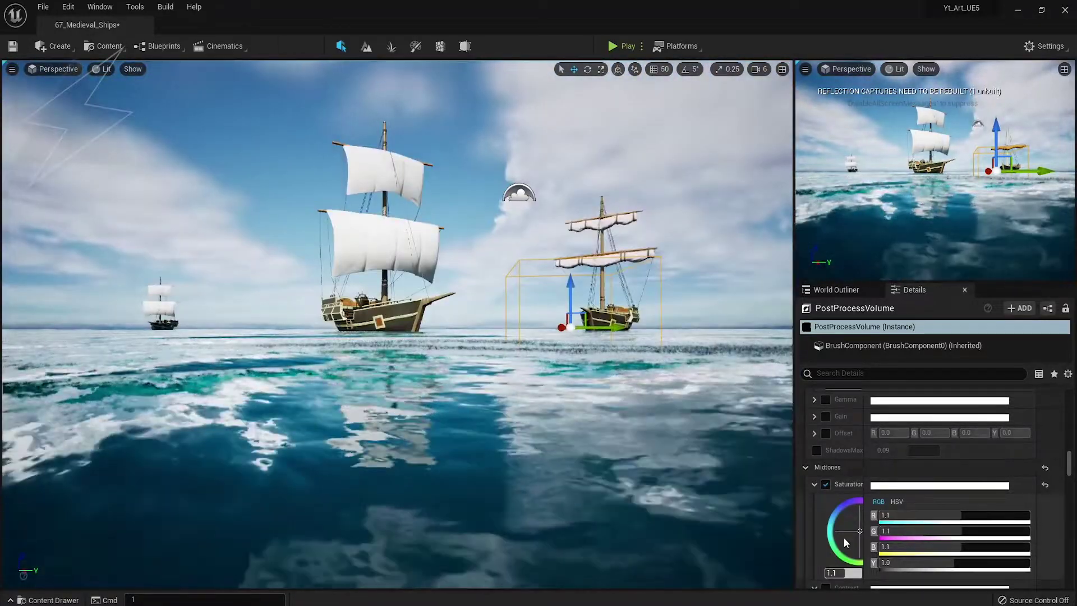
- Drag the global saturation wheel off centre toward a cooler tint (R 0.99, G 1.05, B 1.1)
scroll(855, 545, up, 5)
scroll(855, 544, up, 4)
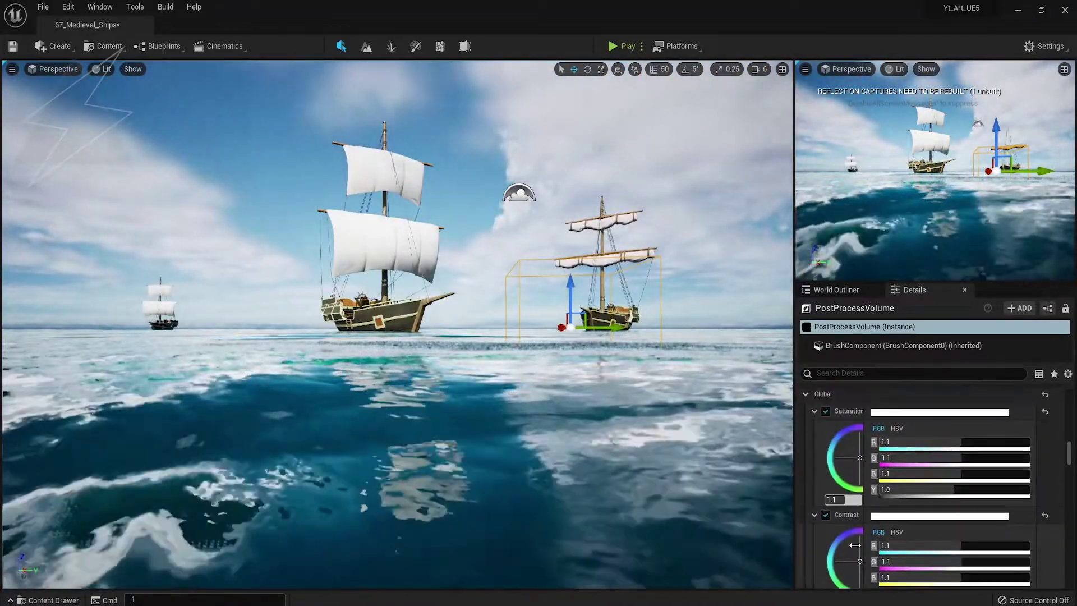
click(858, 458)
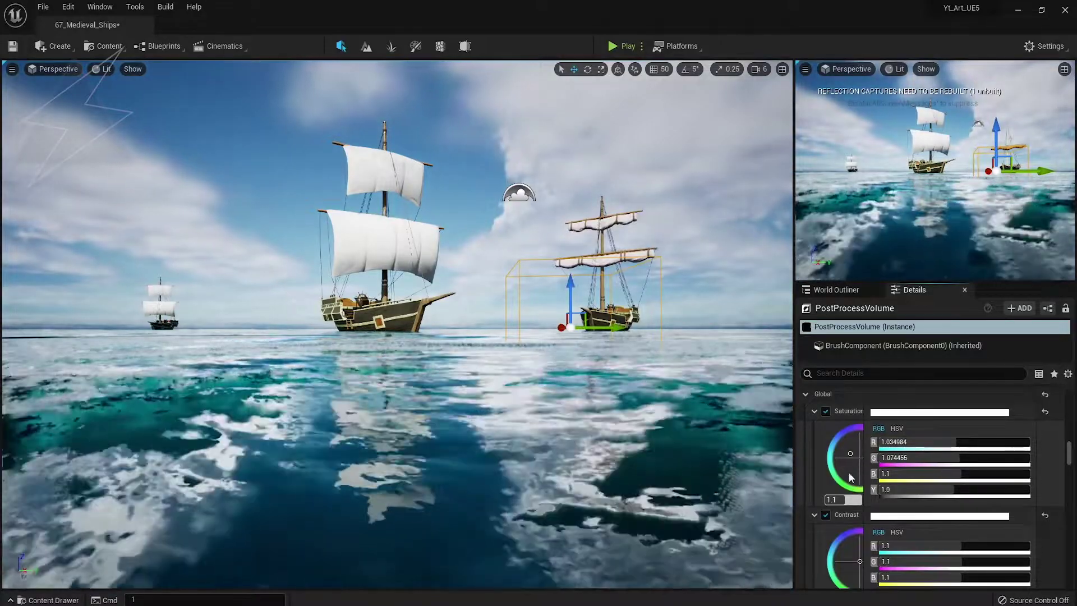
mouse_move(859, 459)
mouse_down()
mouse_move(844, 444)
mouse_move(848, 453)
mouse_up()
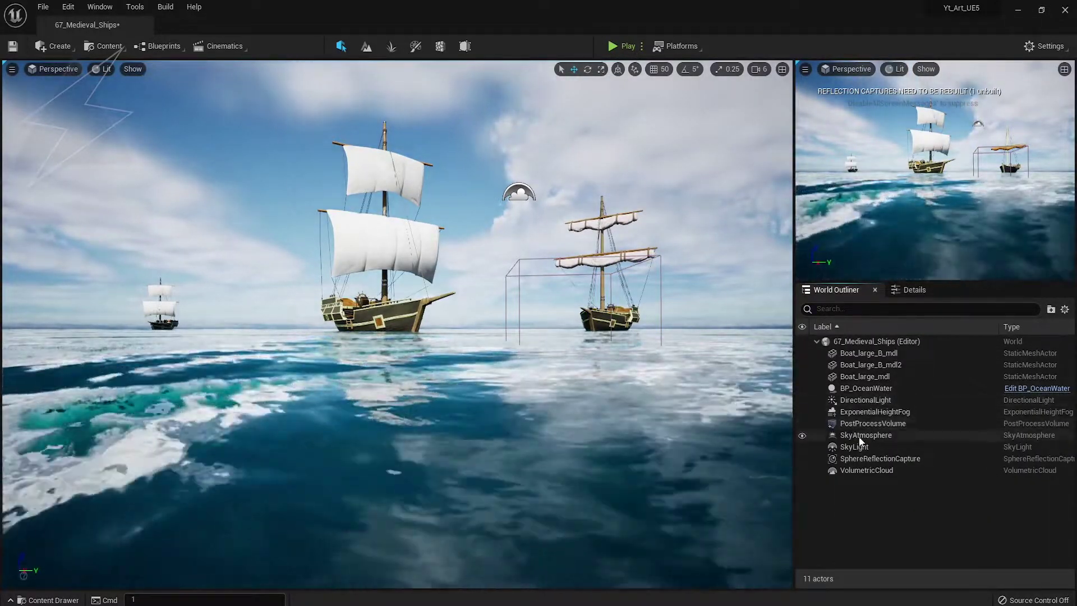
- Save the level and select the ExponentialHeightFog actor
click(910, 291)
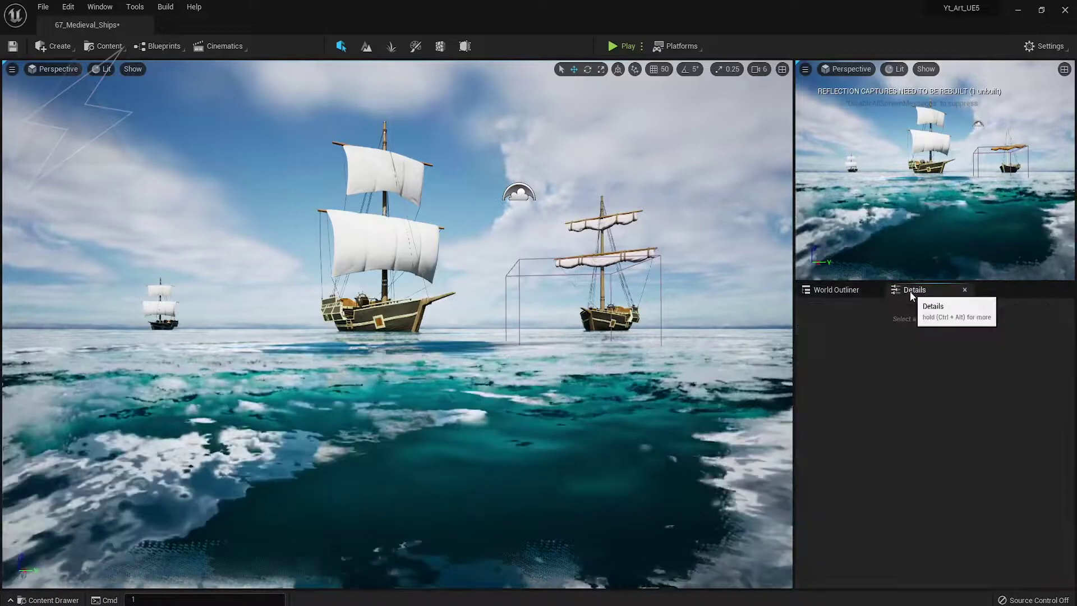
click(817, 290)
key(ctrl+s)
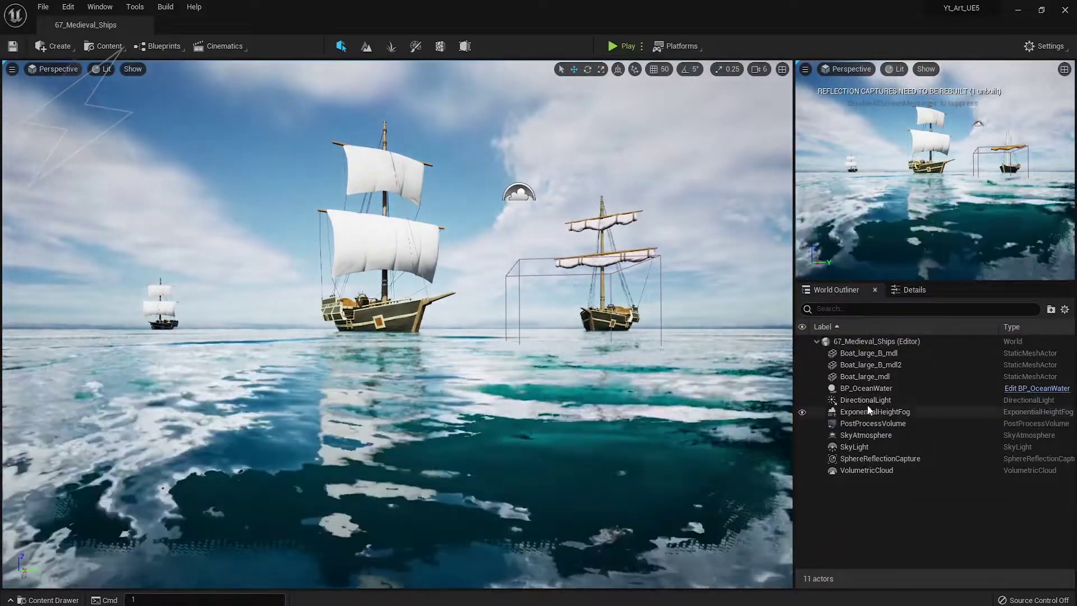
click(853, 415)
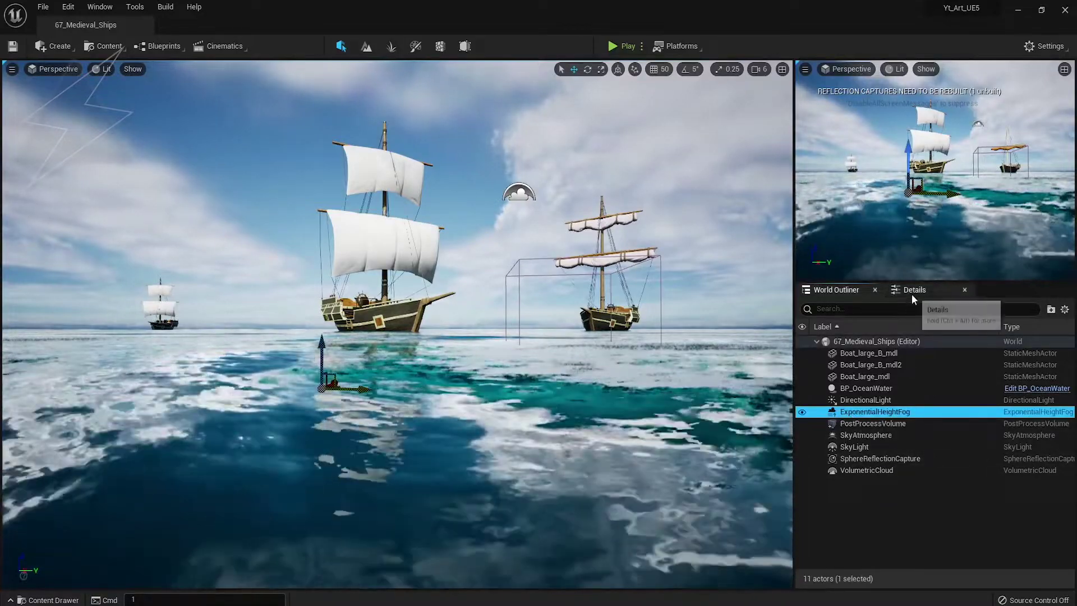
click(911, 292)
- Tune Fog Density to 0.0032 and Fog Height Falloff to about 0.385
click(904, 504)
text(0)
key(Return)
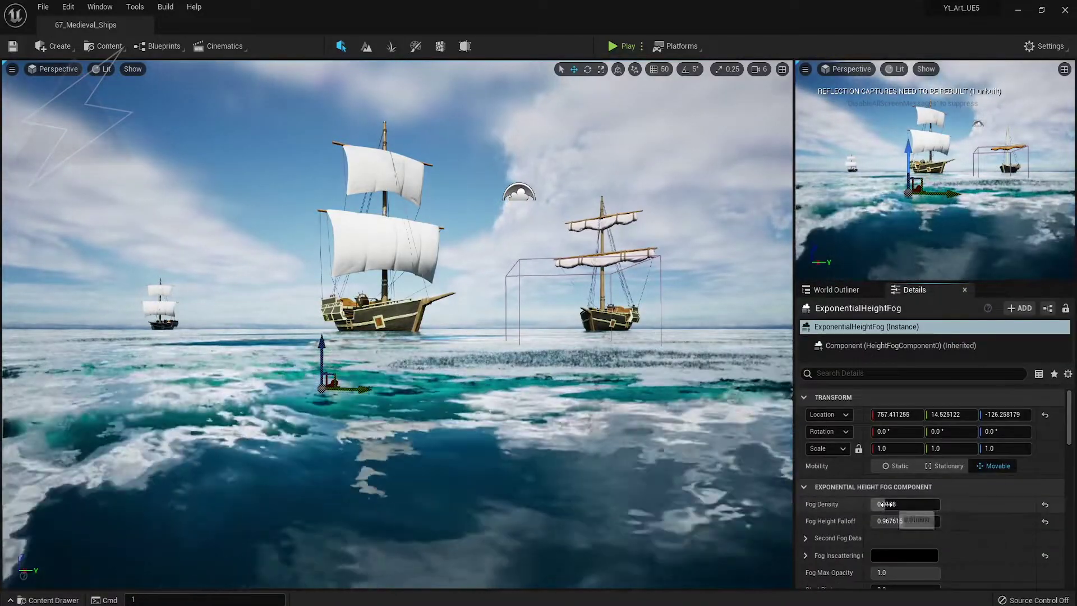
click(904, 521)
text(0.001)
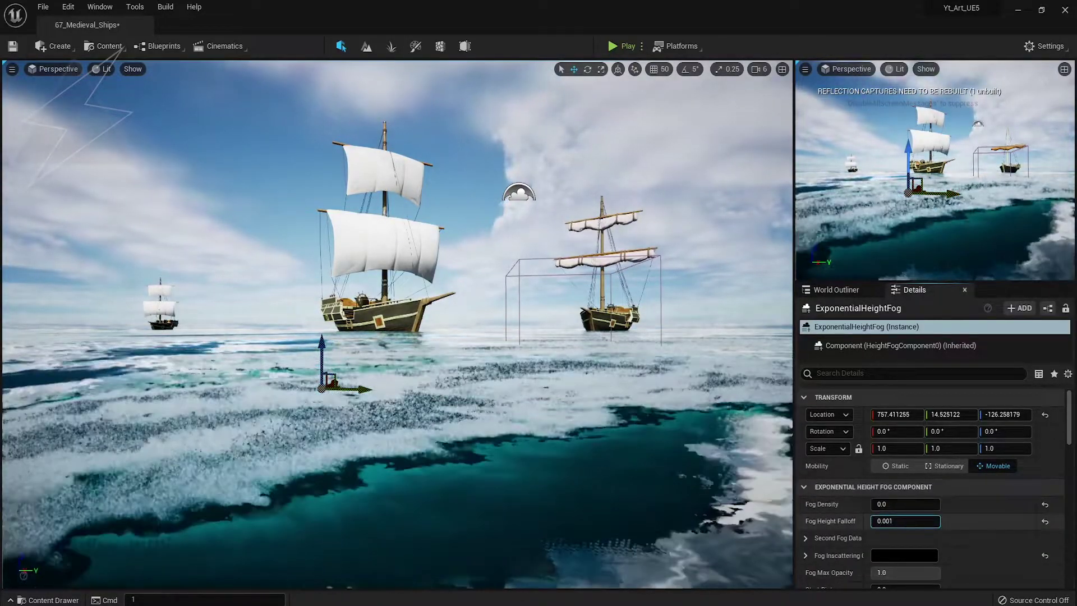
mouse_move(904, 521)
mouse_down()
mouse_move(920, 521)
mouse_move(920, 504)
mouse_up()
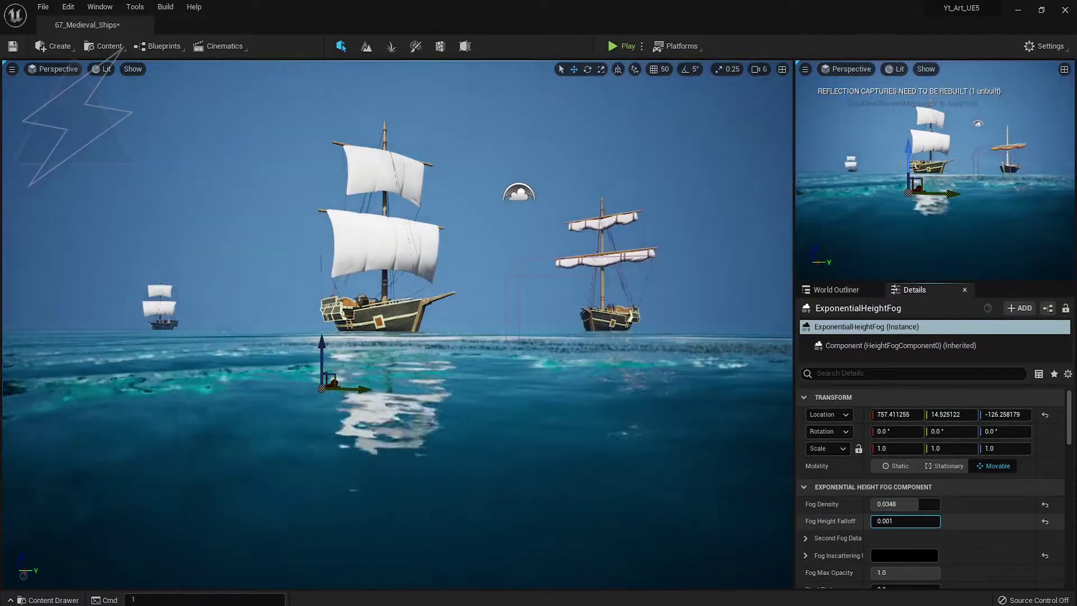
click(918, 521)
text(2)
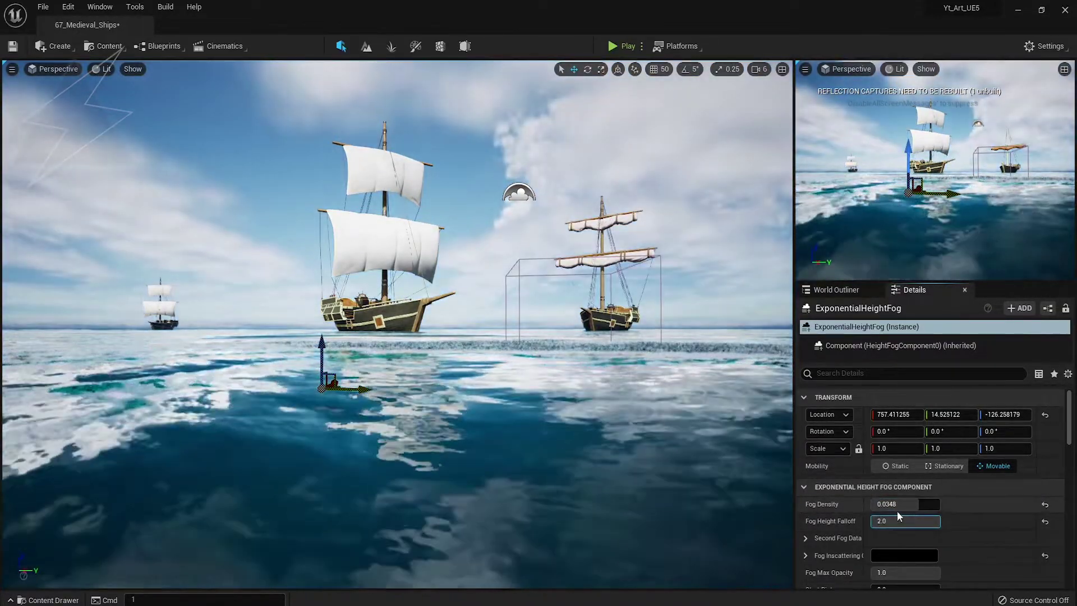
click(905, 503)
text(096)
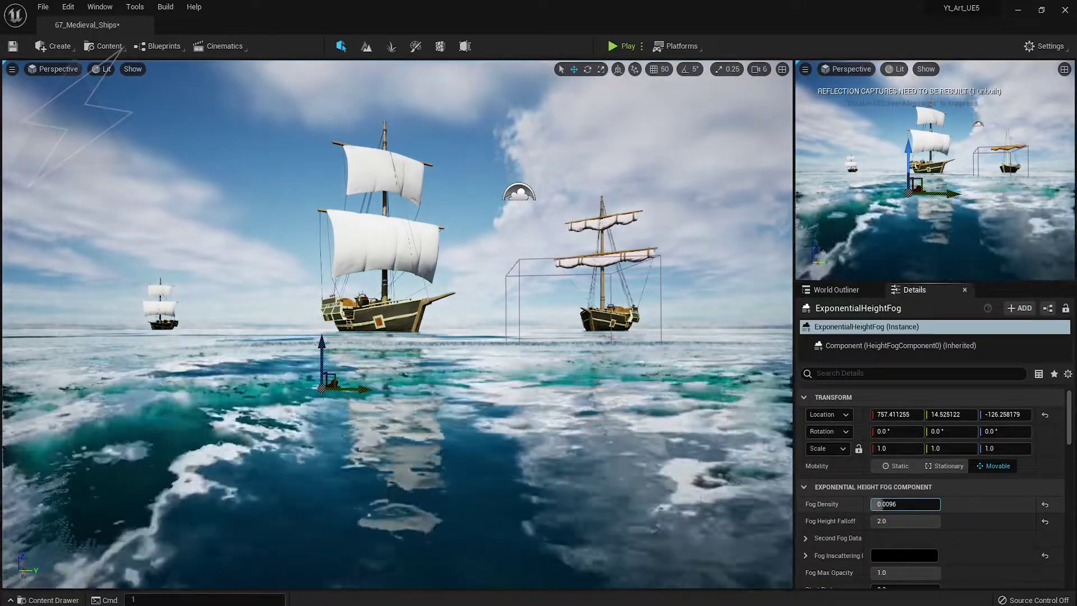
mouse_move(904, 521)
mouse_down()
mouse_move(887, 521)
mouse_move(898, 504)
mouse_up()
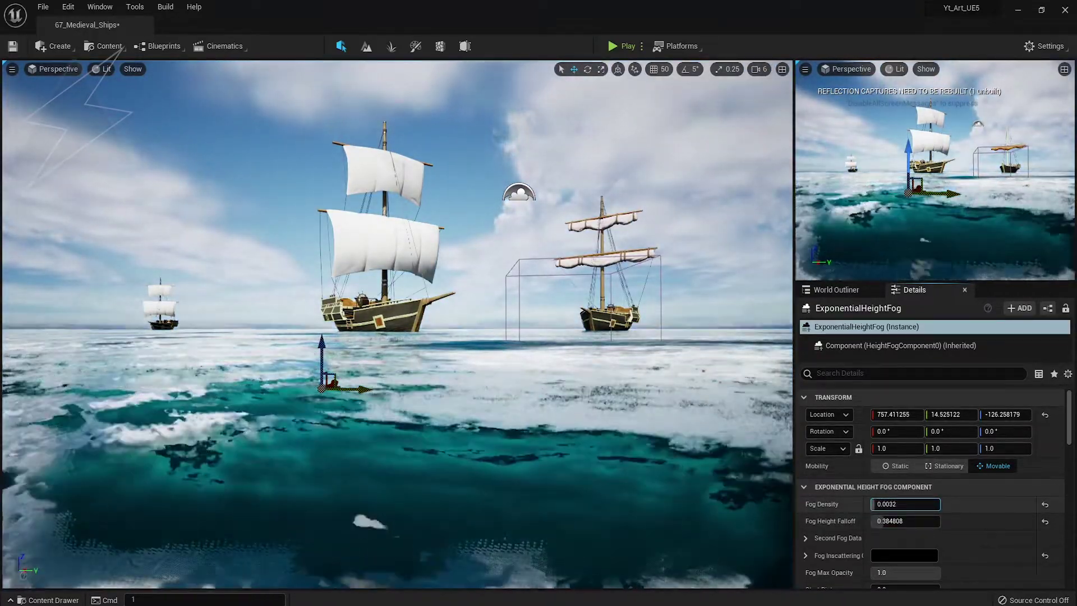
- Change the fog inscattering colour from black to a light grey of 0.786
click(905, 556)
drag(814, 457, 815, 376)
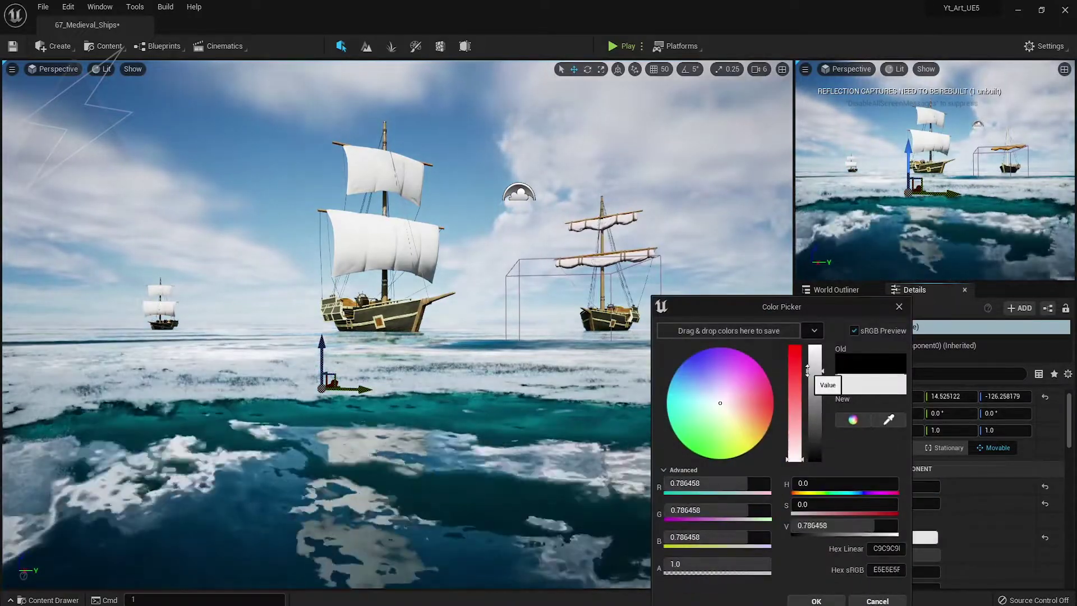